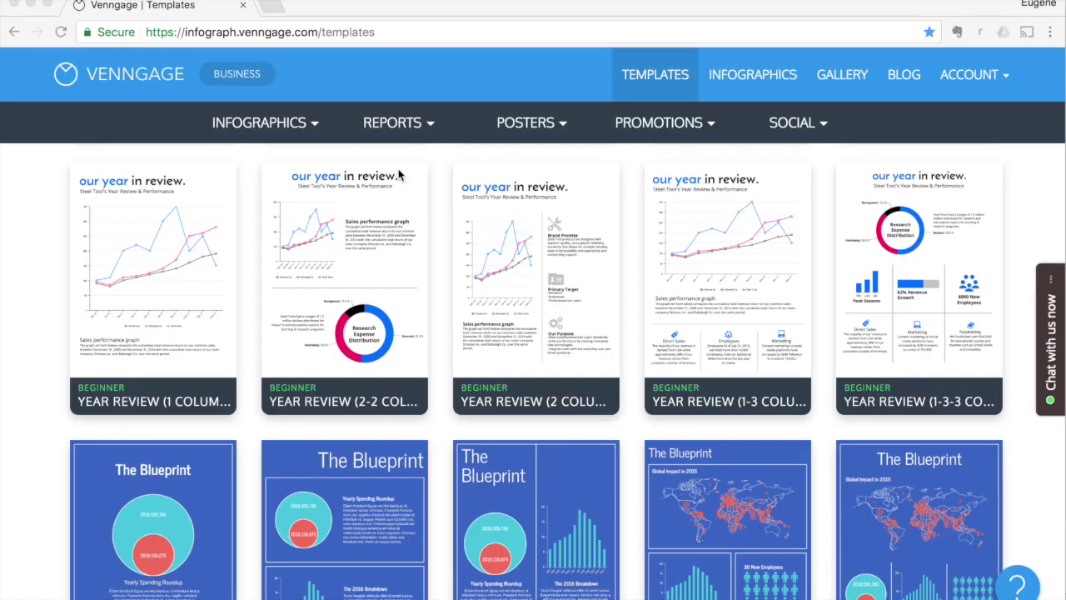
Create a new design from the Year Review (2-2 Column) report template
scroll(379, 204, up, 5)
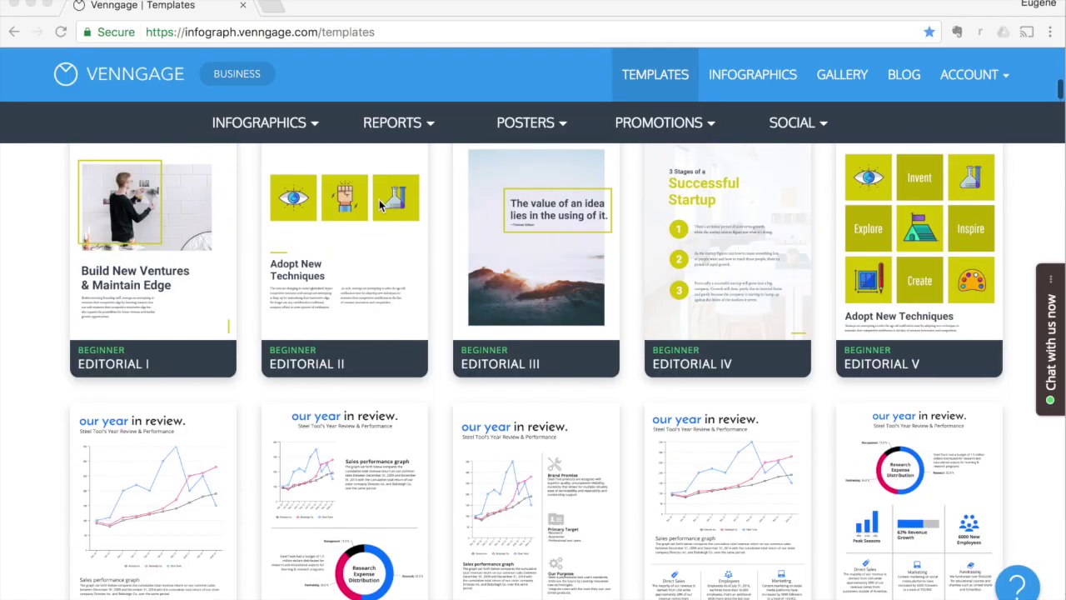
scroll(380, 202, up, 2)
scroll(274, 333, down, 3)
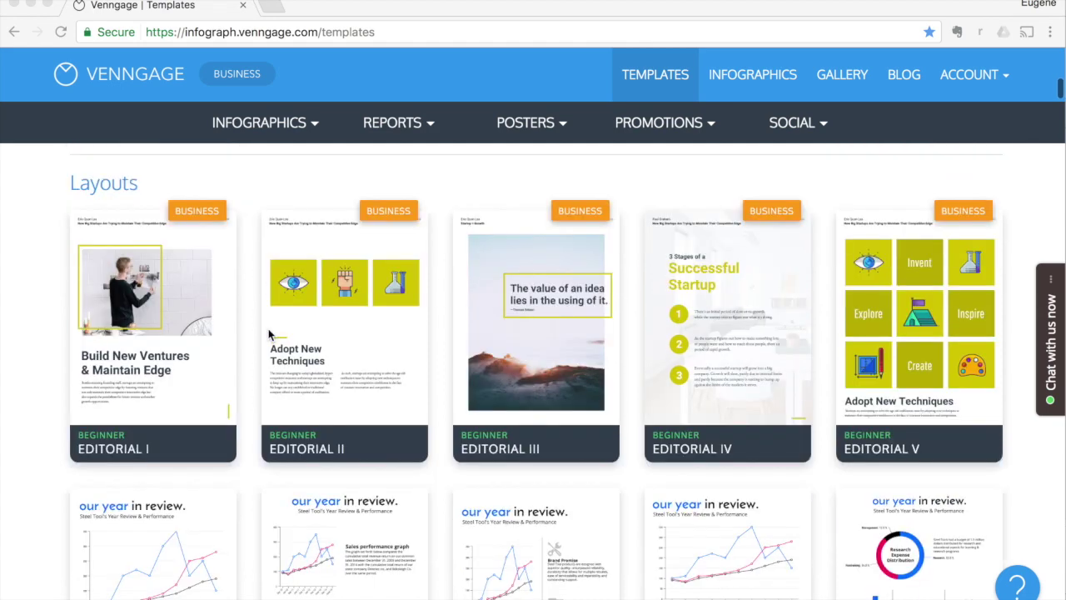
scroll(269, 333, down, 1)
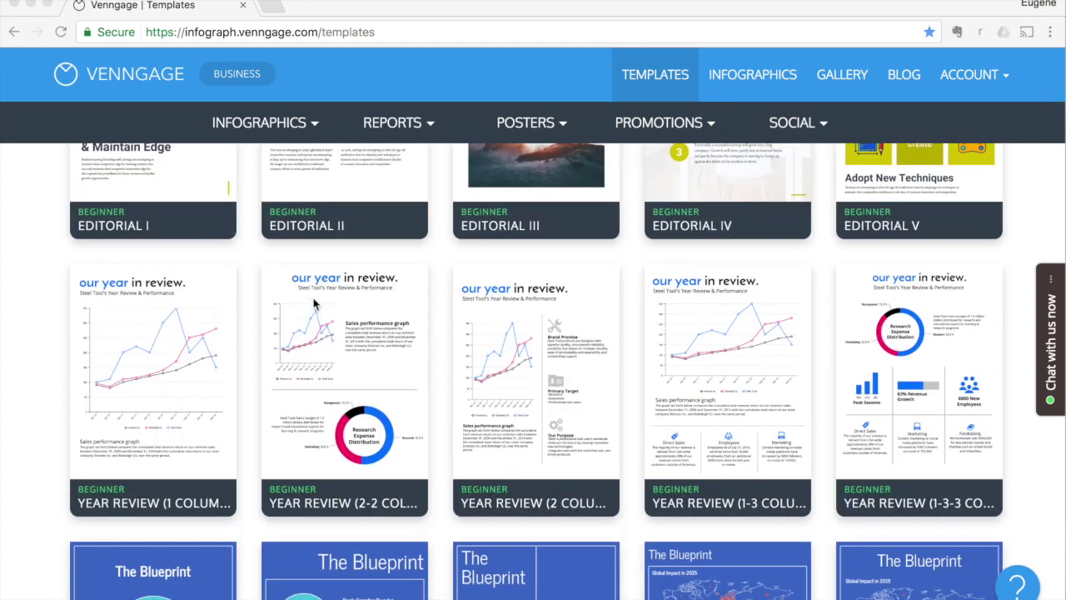
mouse_move(341, 323)
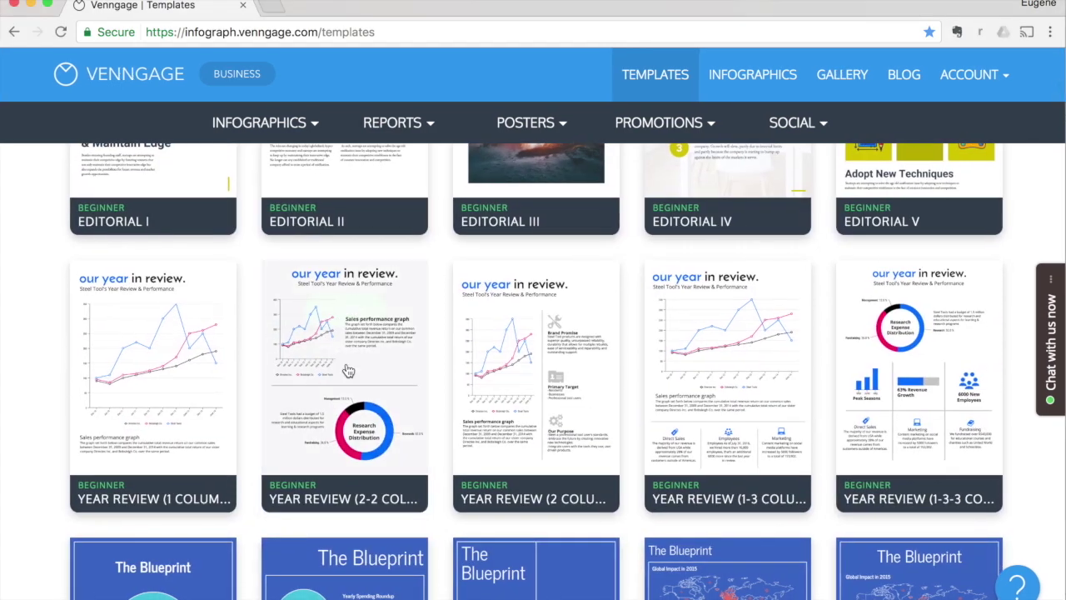
click(345, 312)
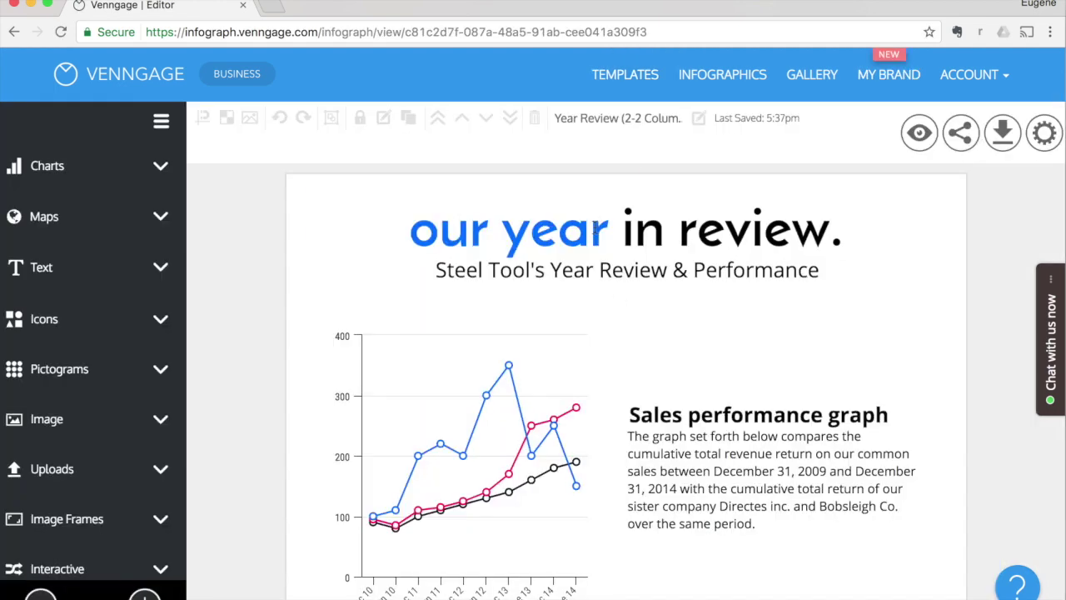
Change the report title to 'Hawaii Customer Survey'
double_click(596, 226)
text(Haw)
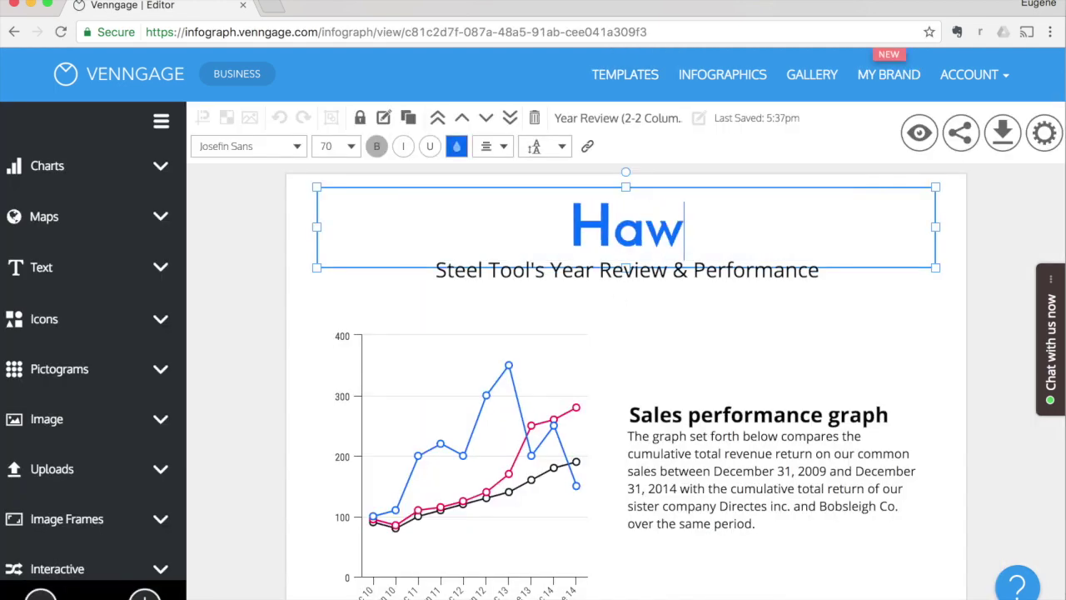
text(aii Customer Sur)
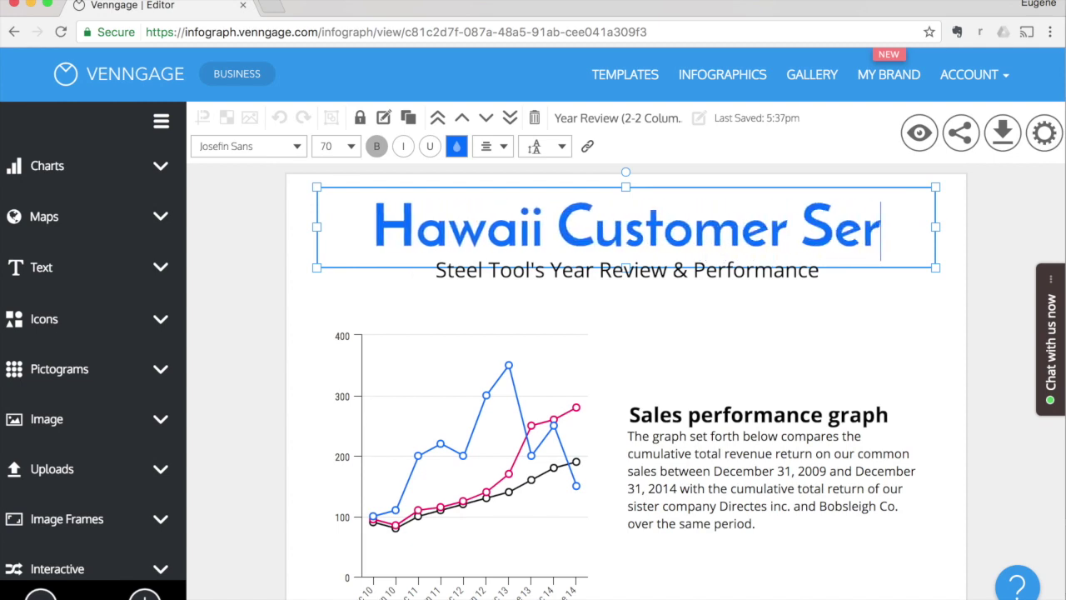
key(BackSpace)
key(BackSpace)
text(urvey)
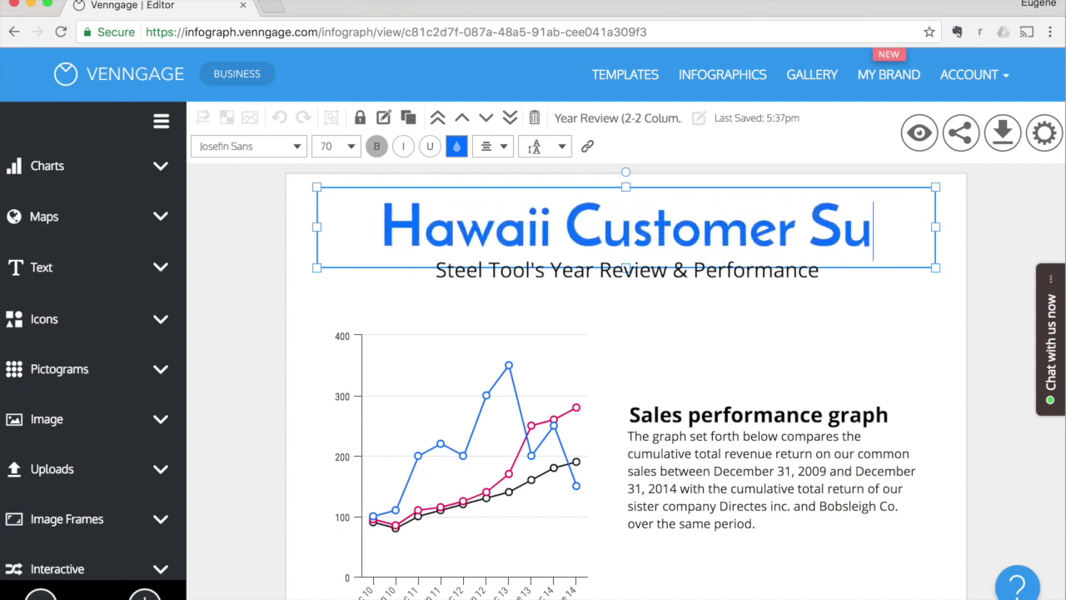
Replace the subtitle with 'Customer Satisfaction by Month'
double_click(601, 275)
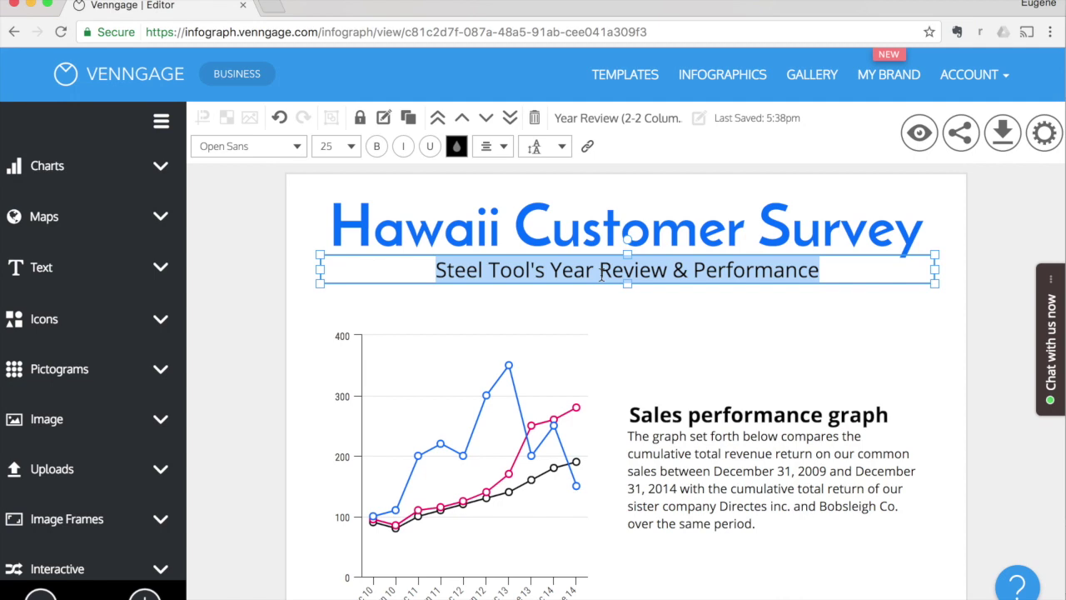
text(Customer Sati)
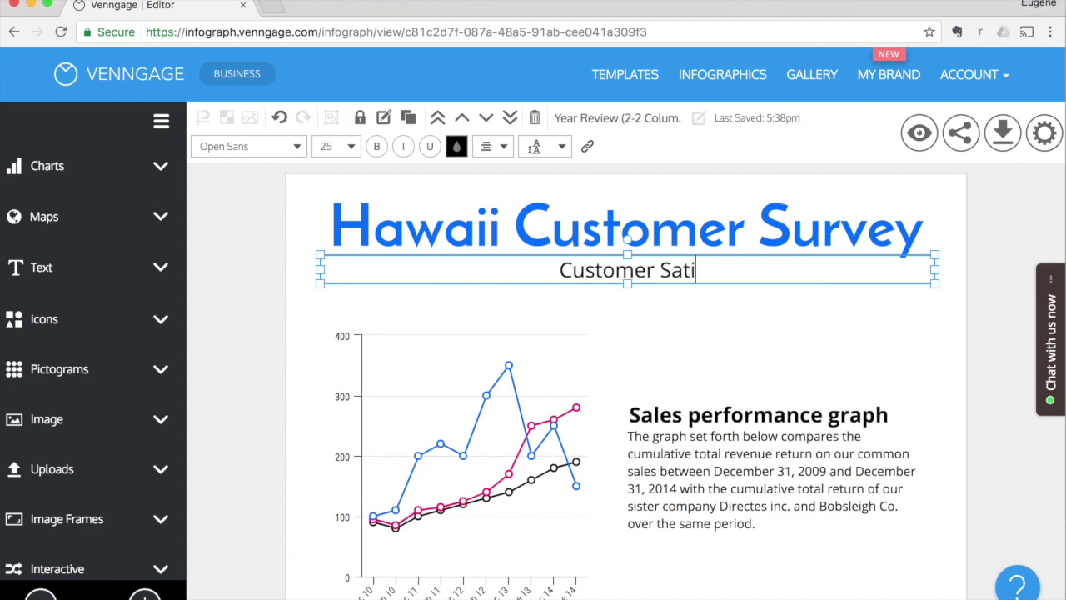
text(sfaction b)
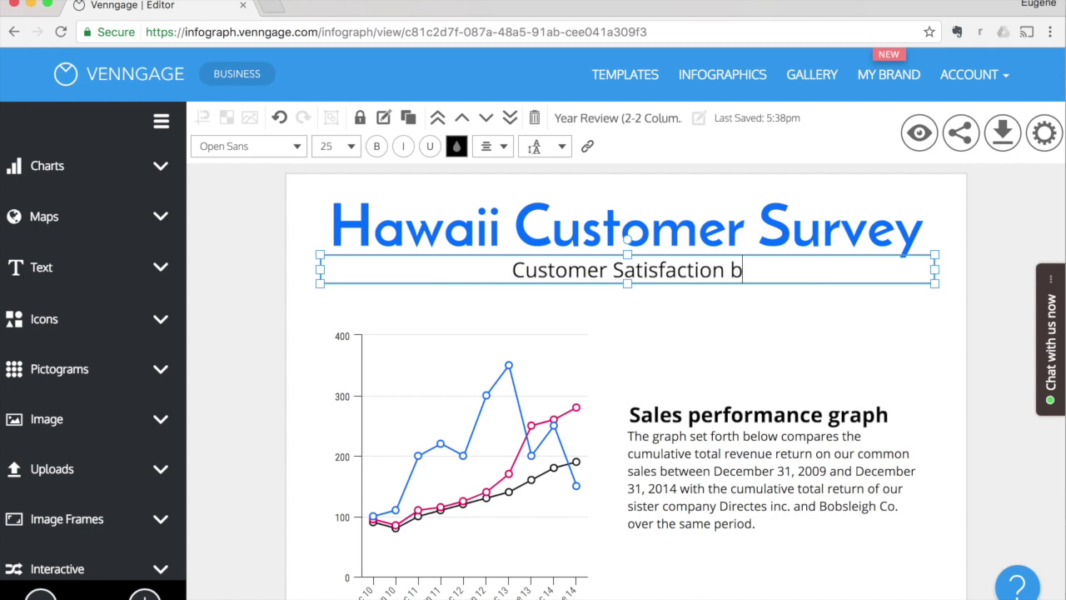
text(y Month)
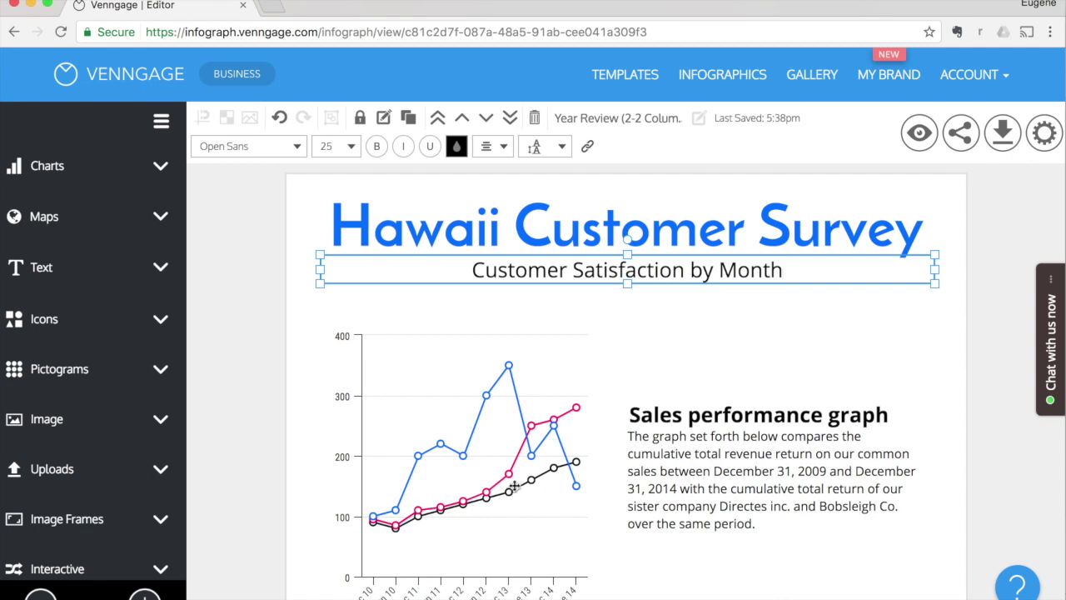
click(515, 484)
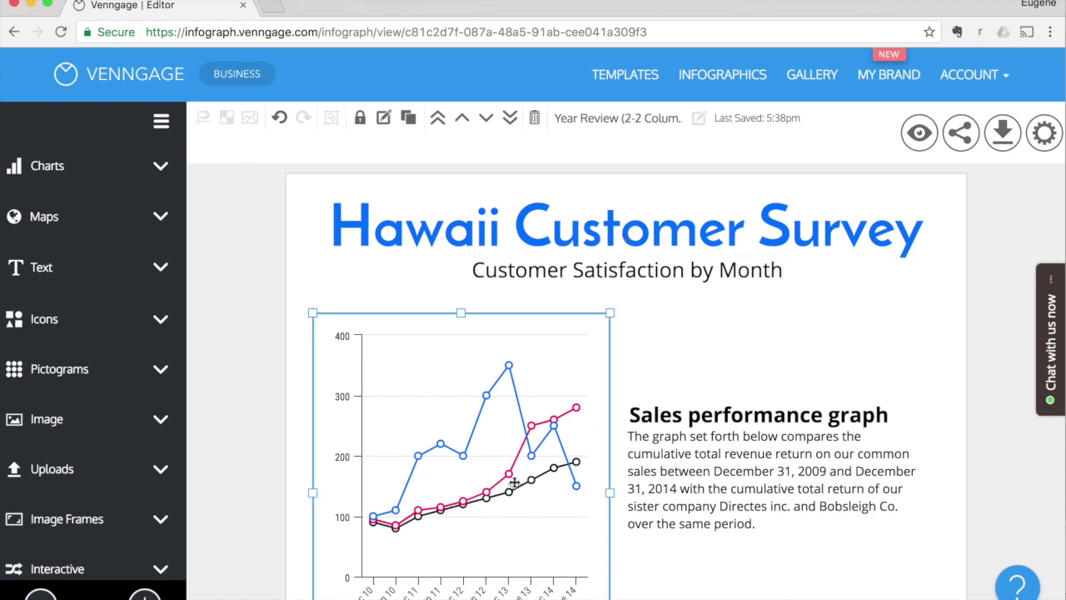
Remove the Bobsleigh Co. and Steel Tools series, switch to a column chart, and save
double_click(514, 483)
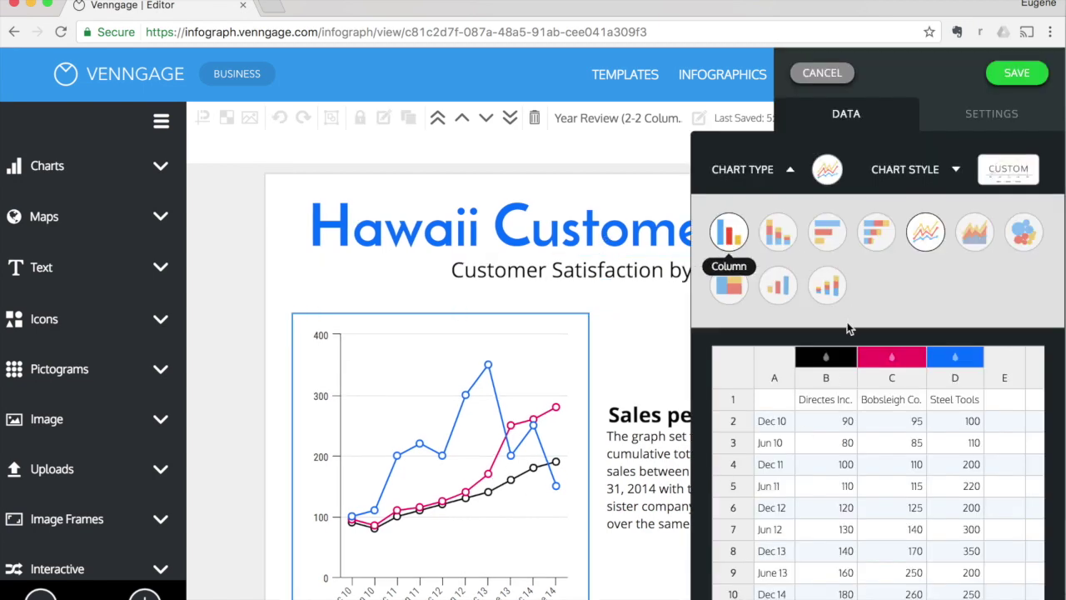
right_click(899, 385)
click(846, 506)
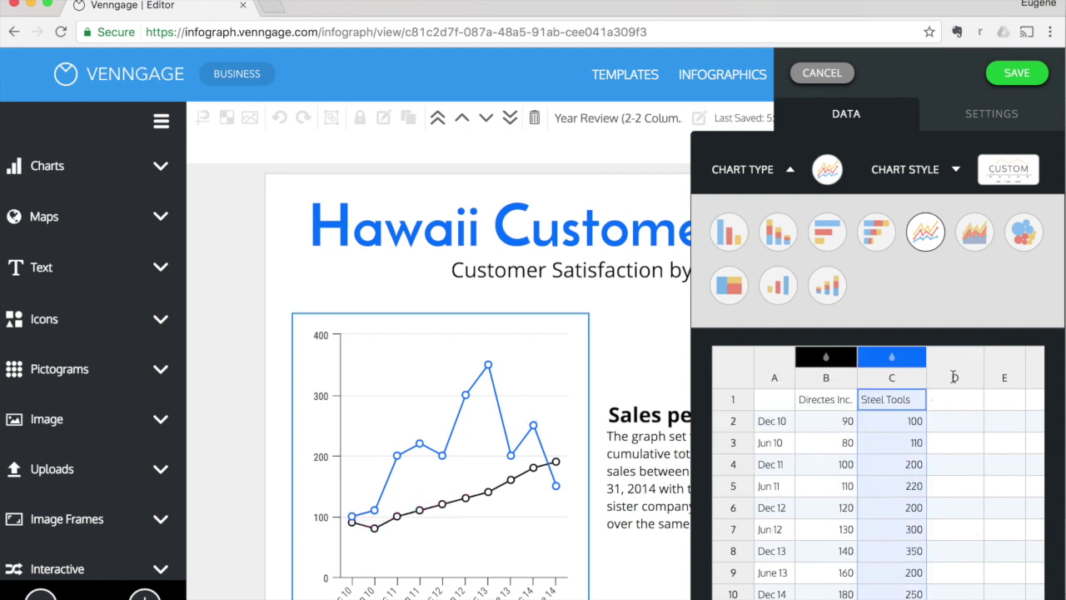
right_click(906, 386)
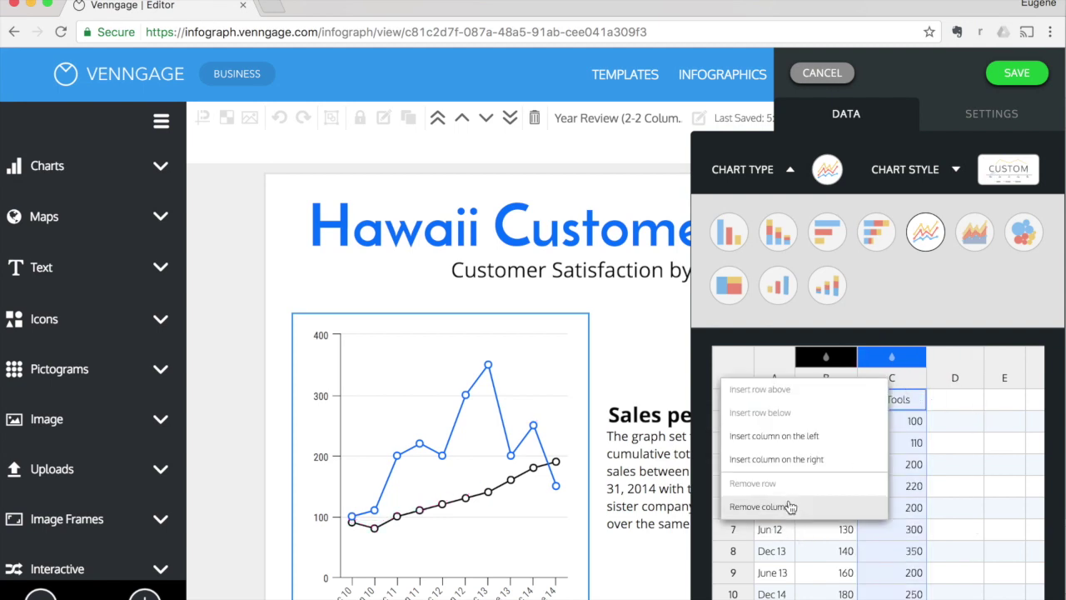
click(788, 506)
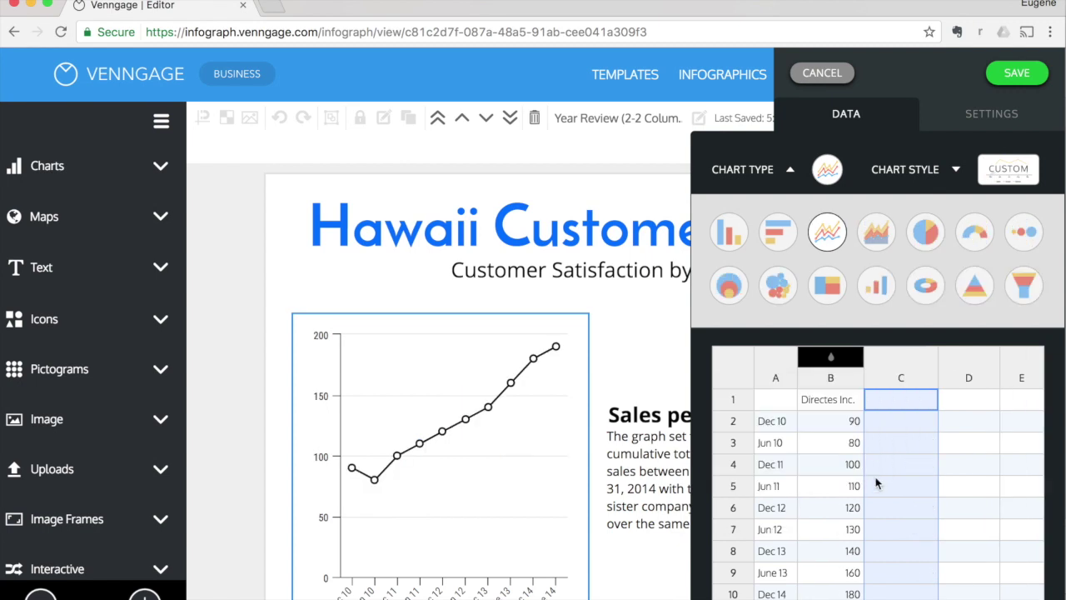
click(730, 235)
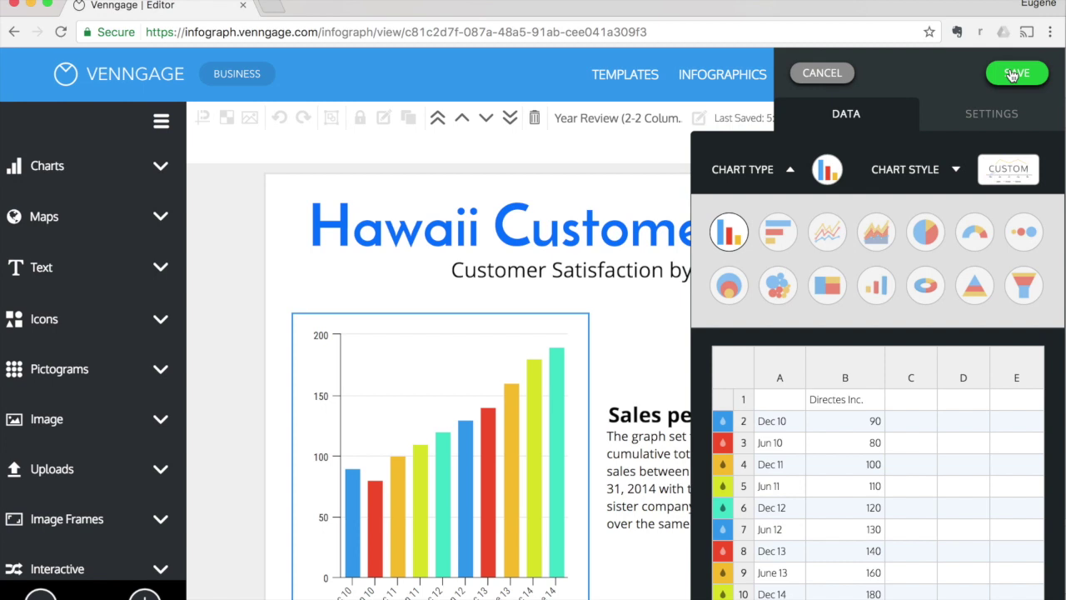
click(1013, 75)
drag(783, 397, 588, 456)
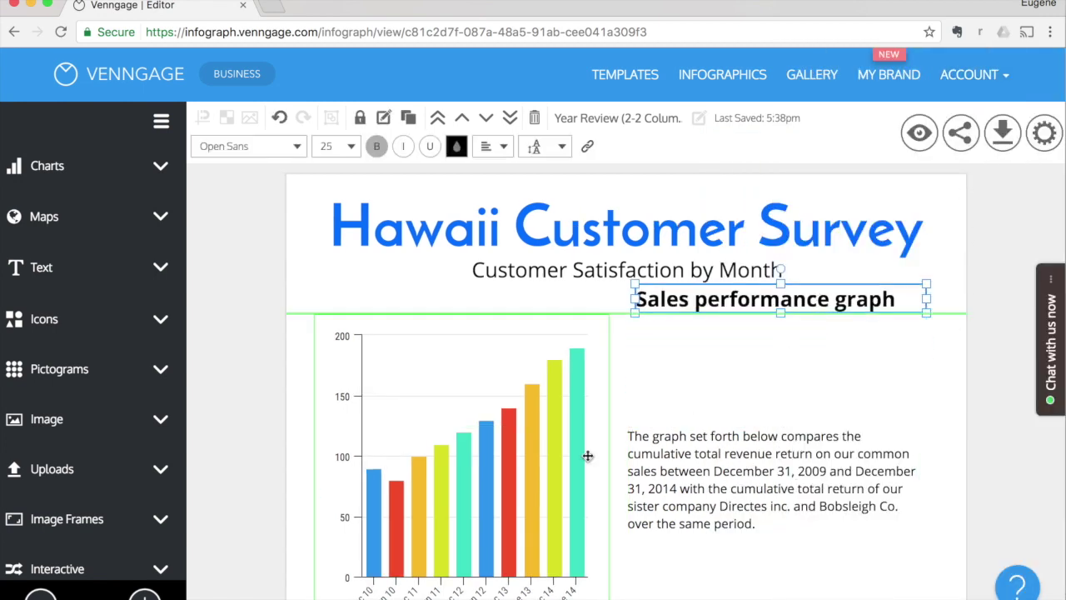
Delete the descriptive paragraph and widen the column chart across the page
click(588, 456)
triple_click(749, 489)
key(BackSpace)
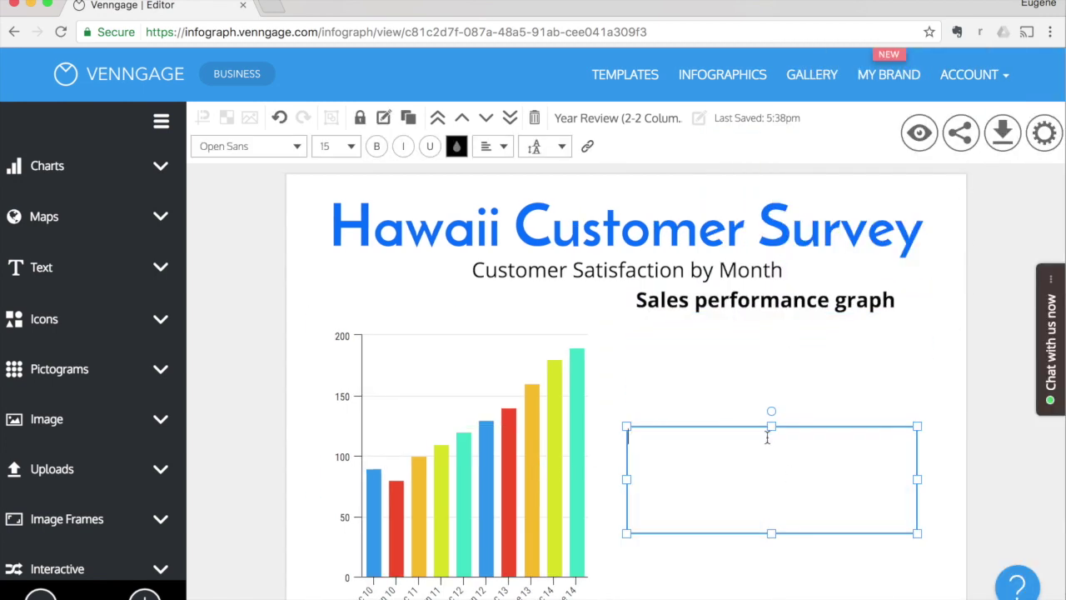
click(549, 407)
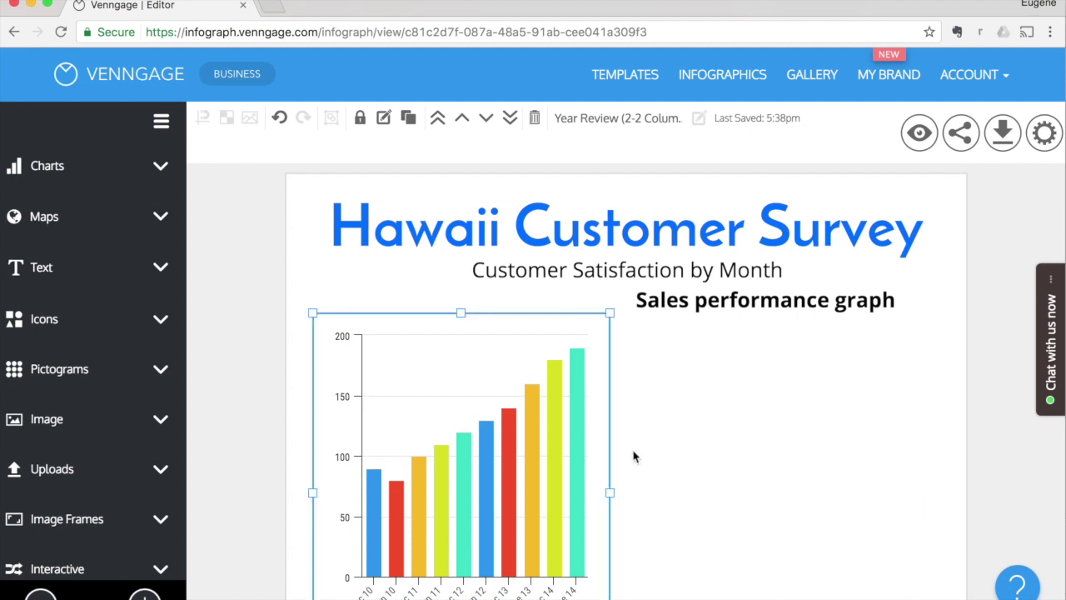
drag(868, 506, 958, 512)
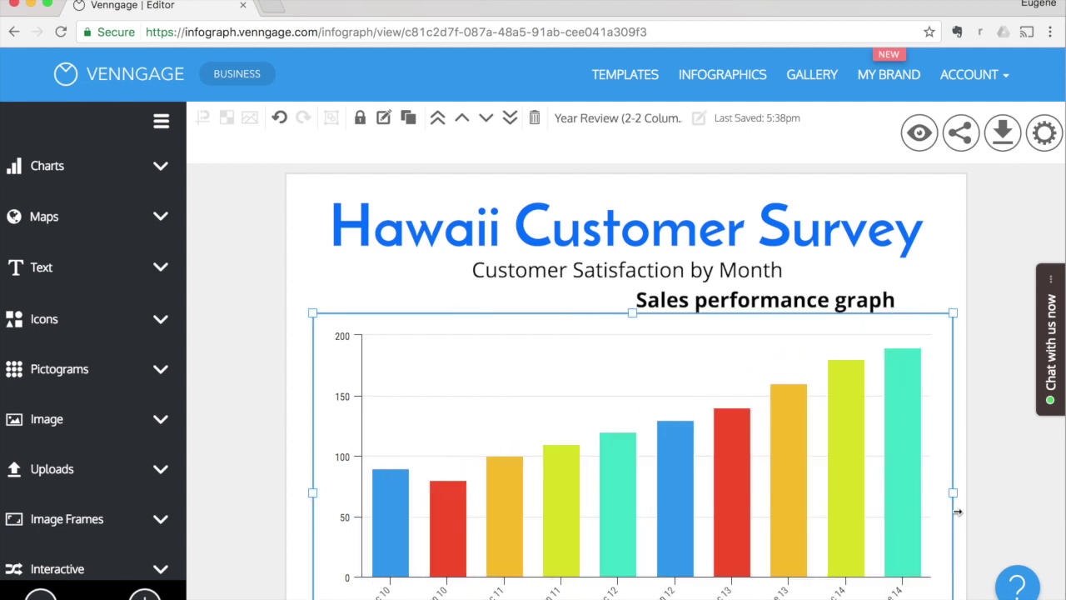
Move the heading onto the chart and reword it 'Peak Season = Lowest Satisfaction'
click(800, 305)
drag(799, 304, 554, 376)
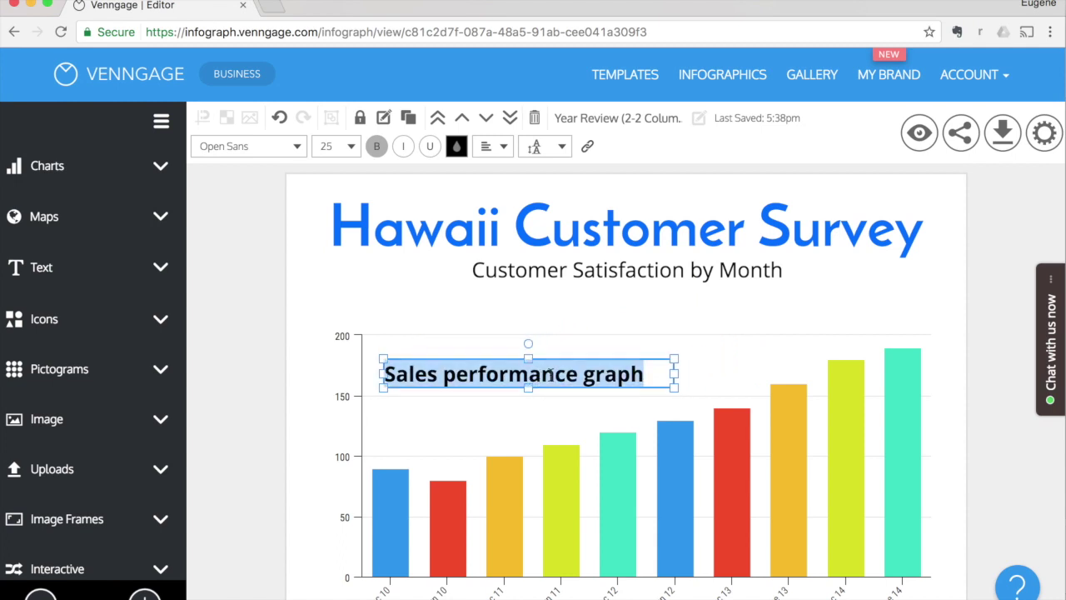
text(Peak Season)
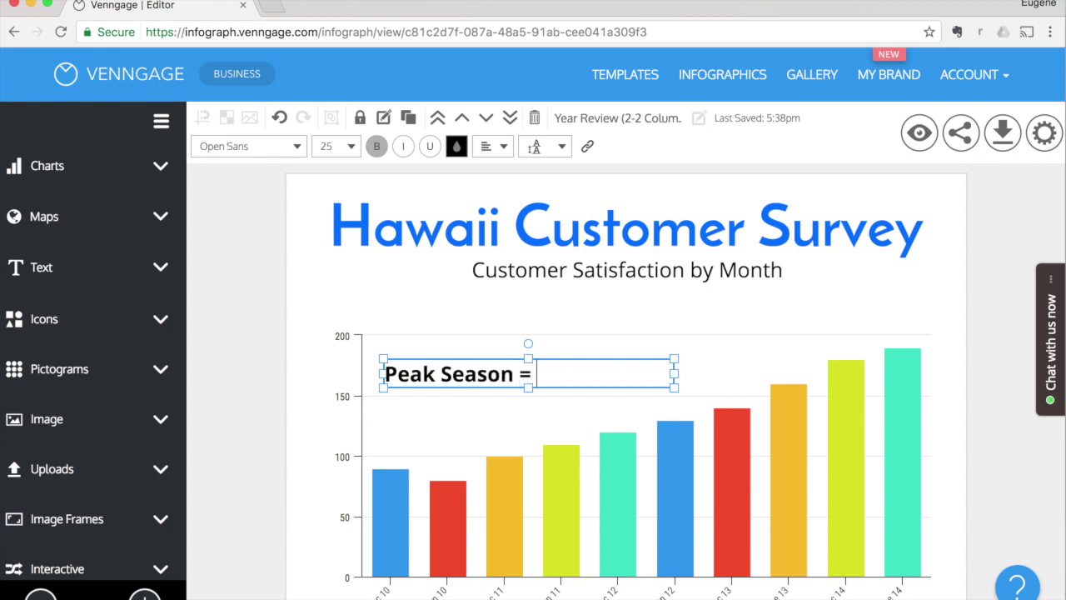
text( = Lowest Sat)
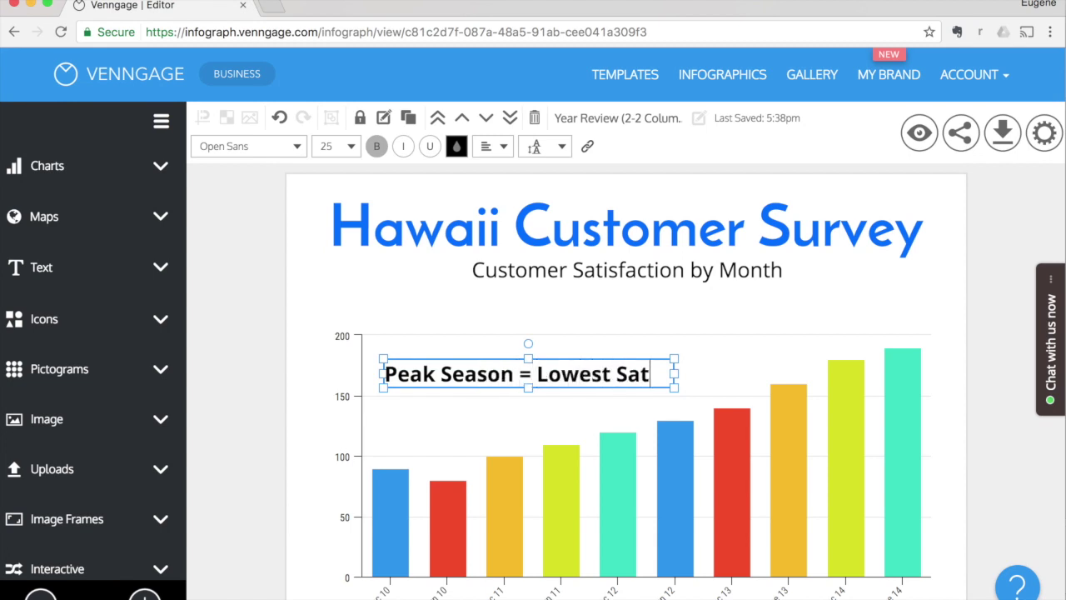
text(isfaction)
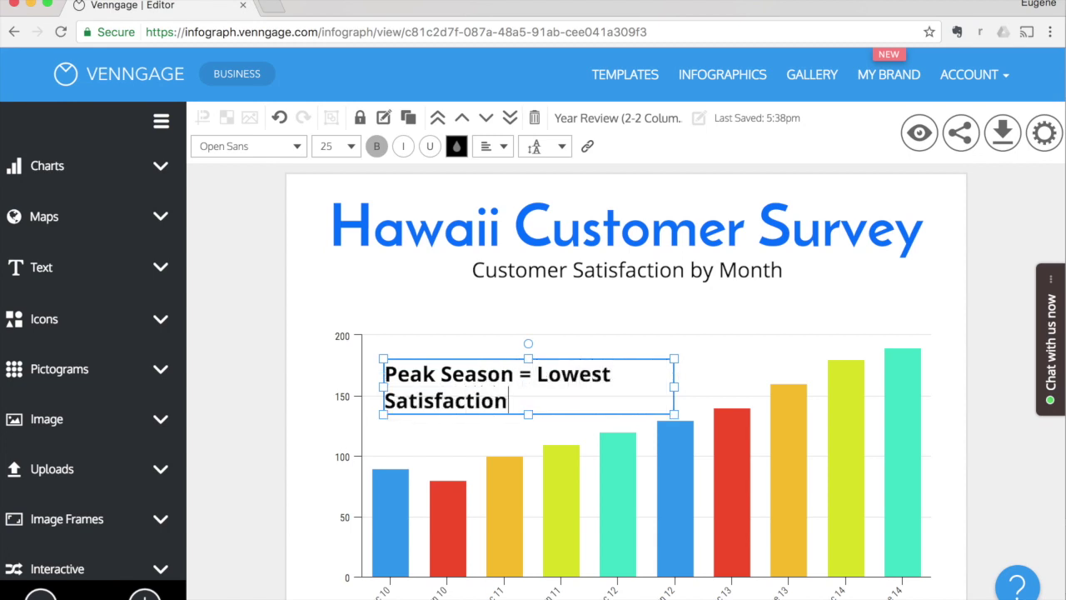
Draw a pinkish-red circle outline around the first three columns
click(61, 322)
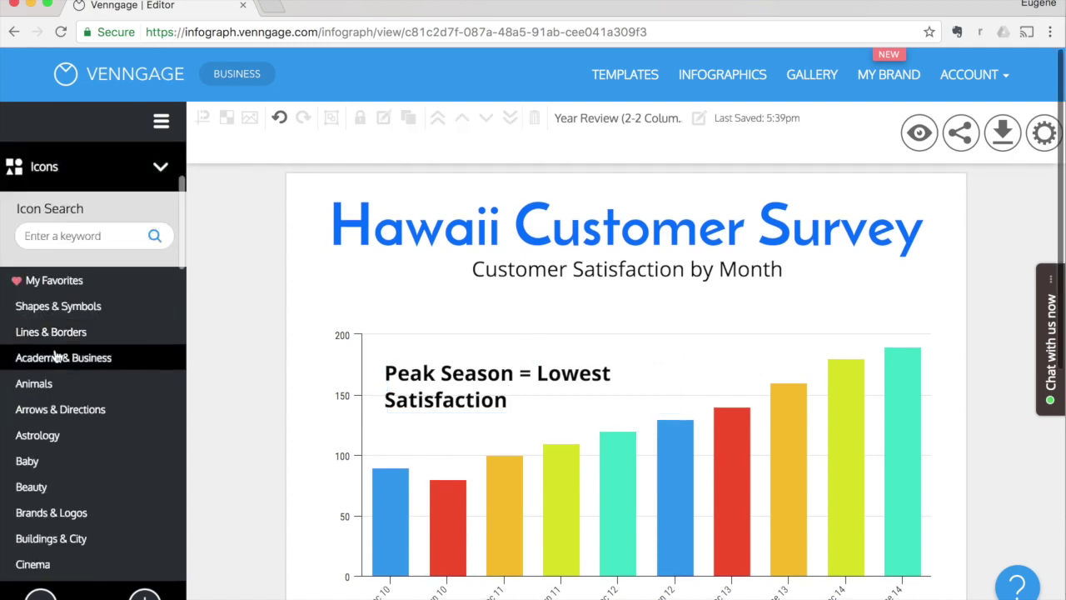
click(48, 333)
drag(33, 412, 551, 598)
click(363, 150)
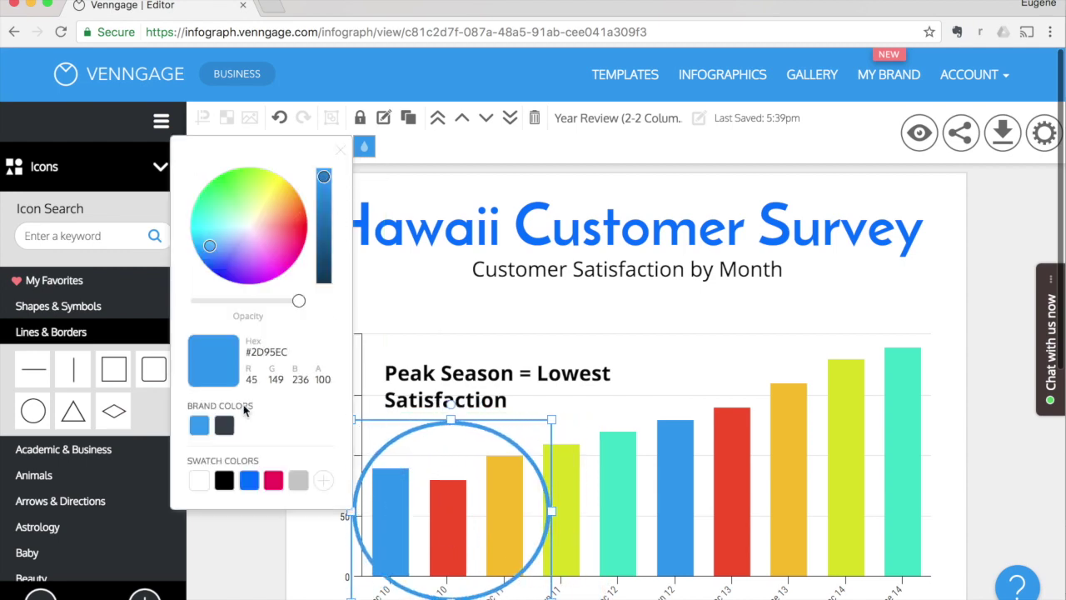
click(273, 483)
Make the Peak Season note pinkish red and duplicate it
click(472, 386)
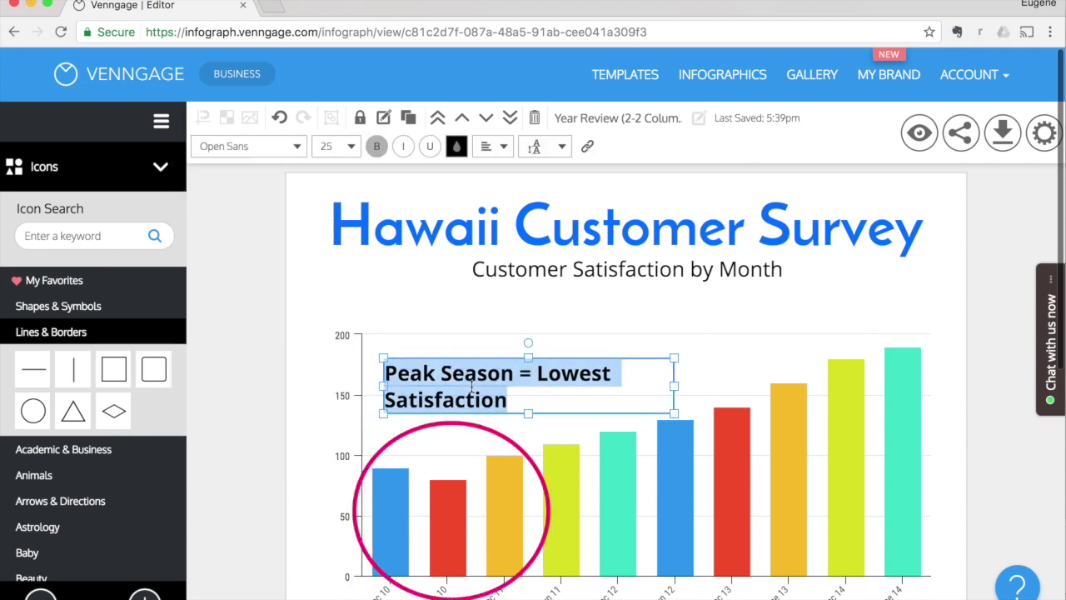
click(456, 146)
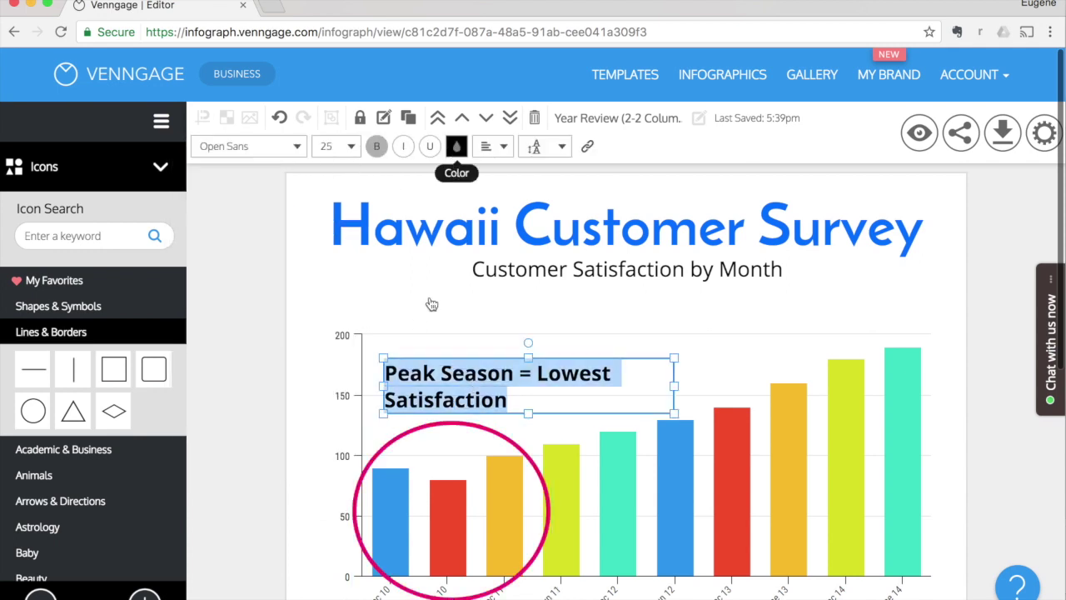
click(366, 481)
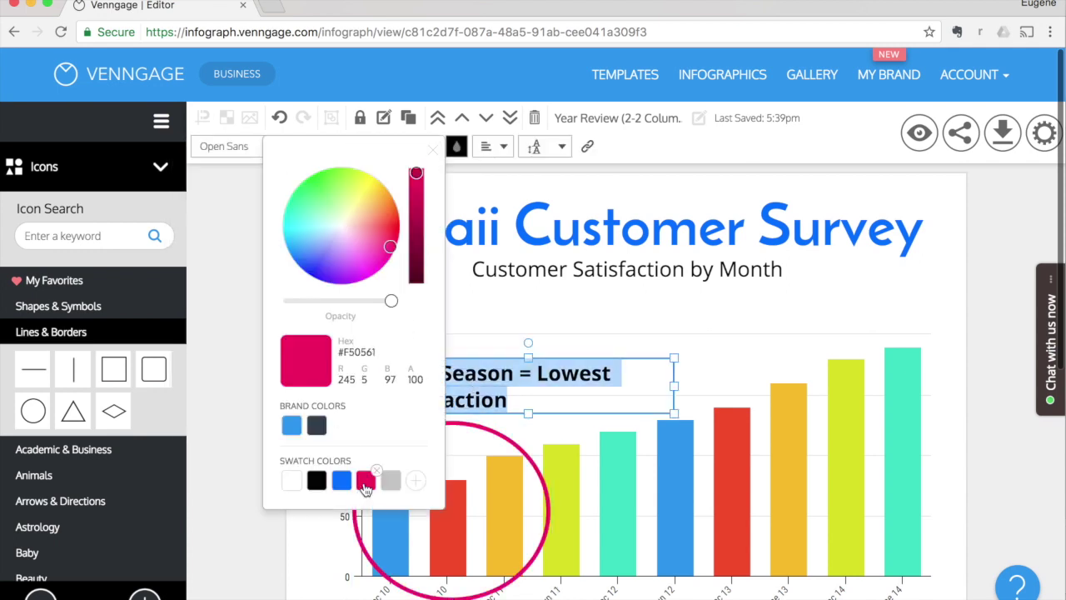
click(608, 335)
click(526, 370)
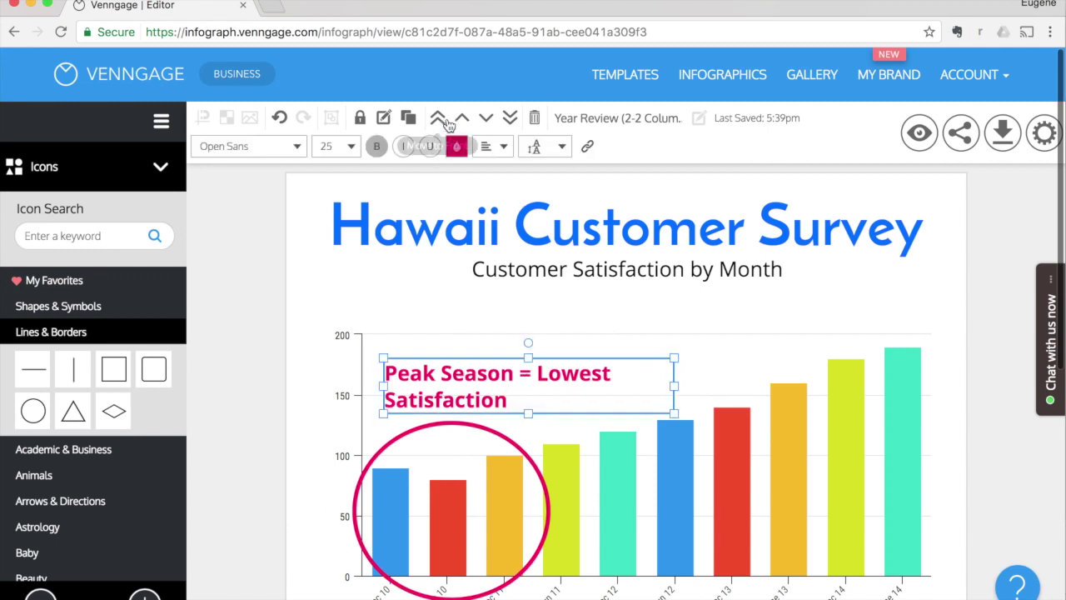
click(408, 117)
Move the copy over the tall right-hand bars and reword it 'Off Season = Highest Satisfaction' in brand blue
drag(632, 378, 895, 303)
double_click(691, 319)
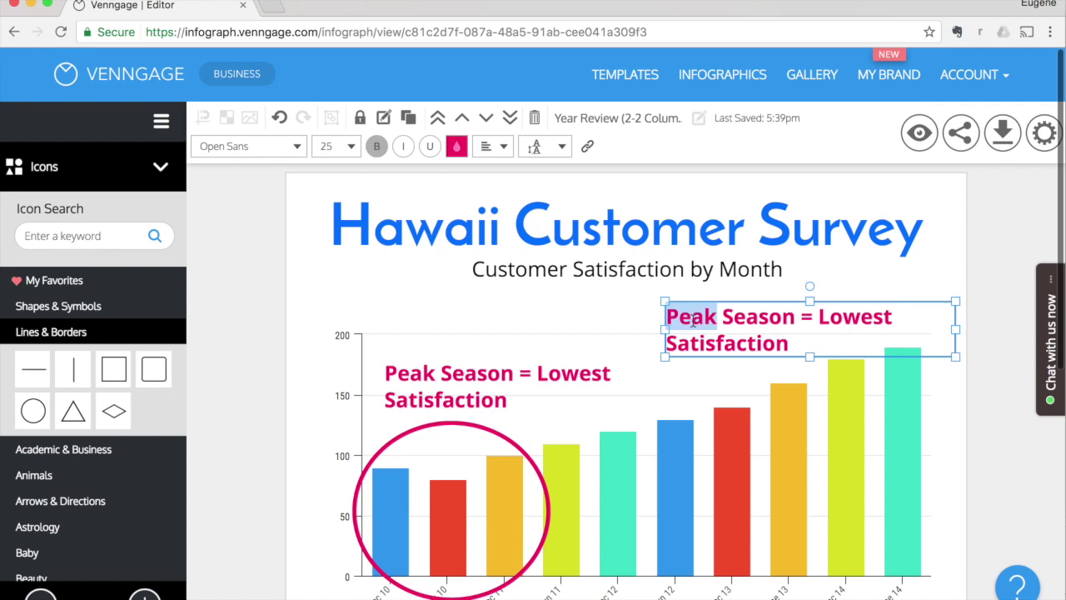
text(Off)
double_click(808, 319)
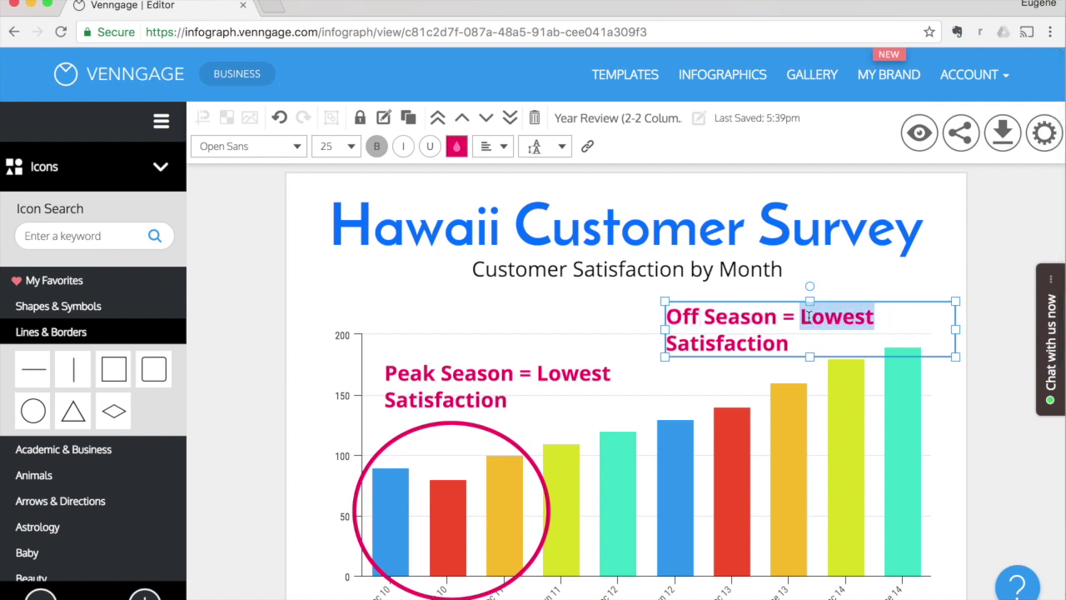
text(Highest)
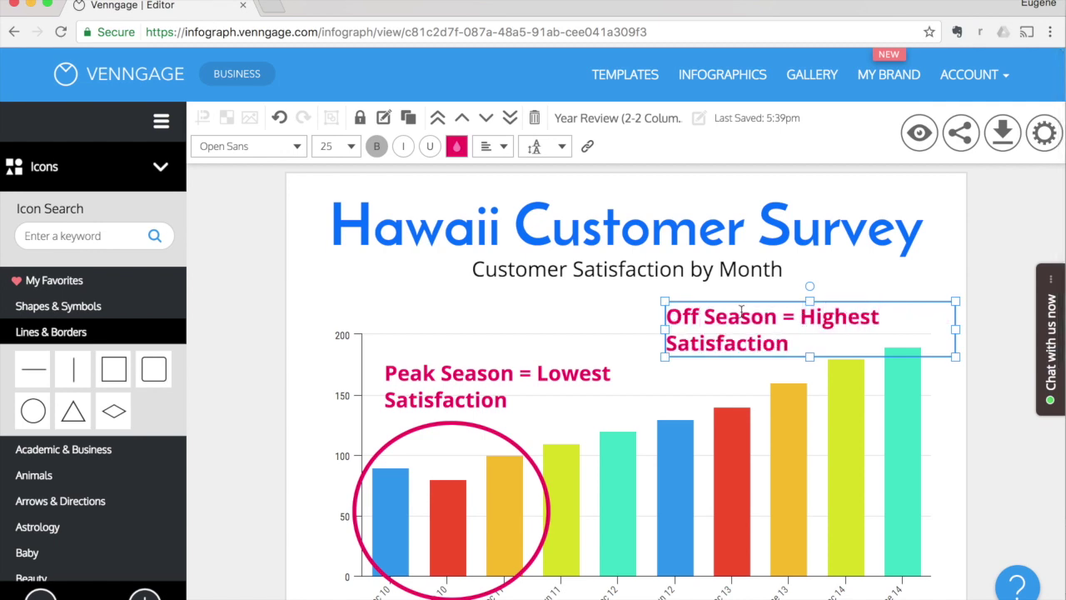
triple_click(737, 316)
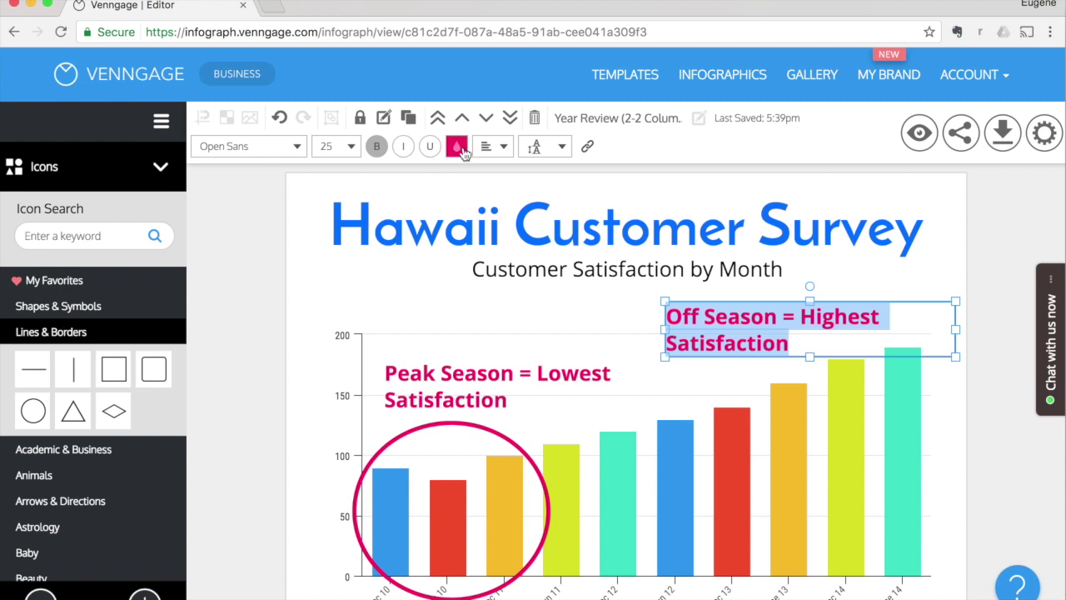
click(457, 145)
click(289, 427)
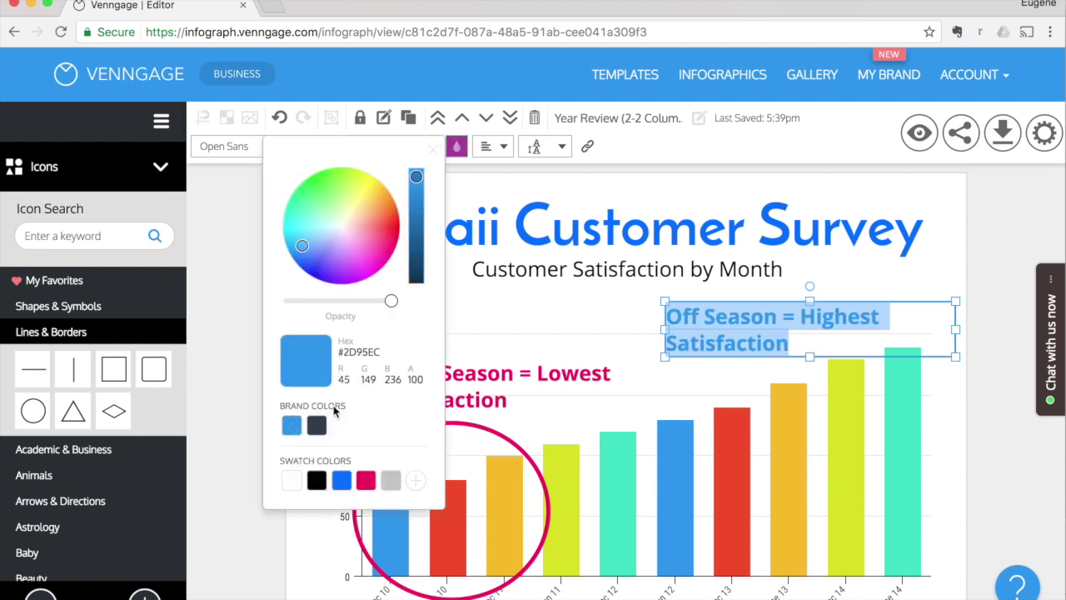
click(621, 325)
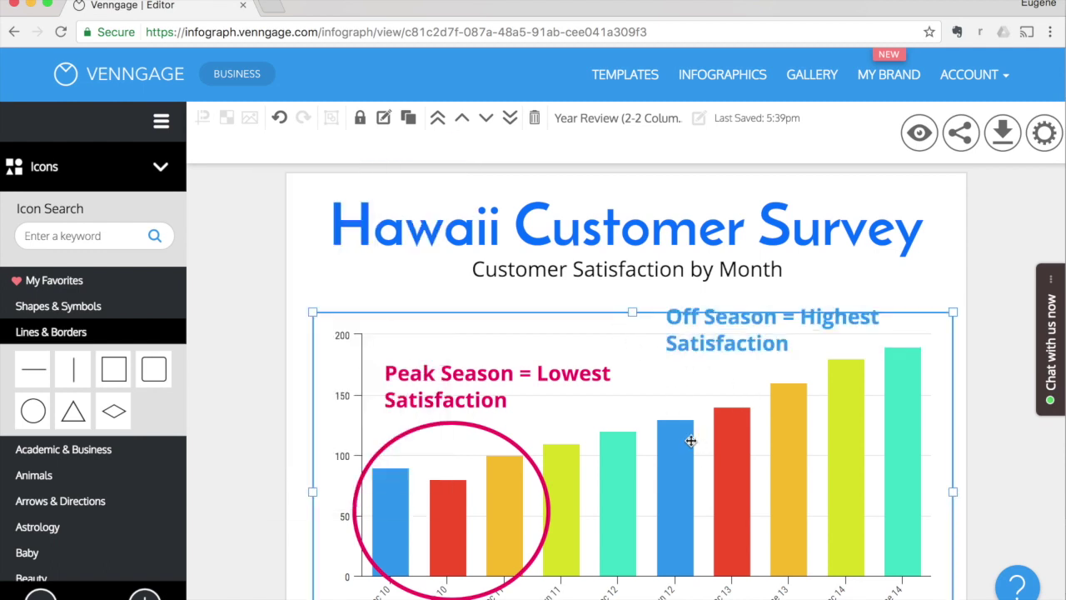
scroll(693, 447, down, 1)
scroll(681, 445, down, 1)
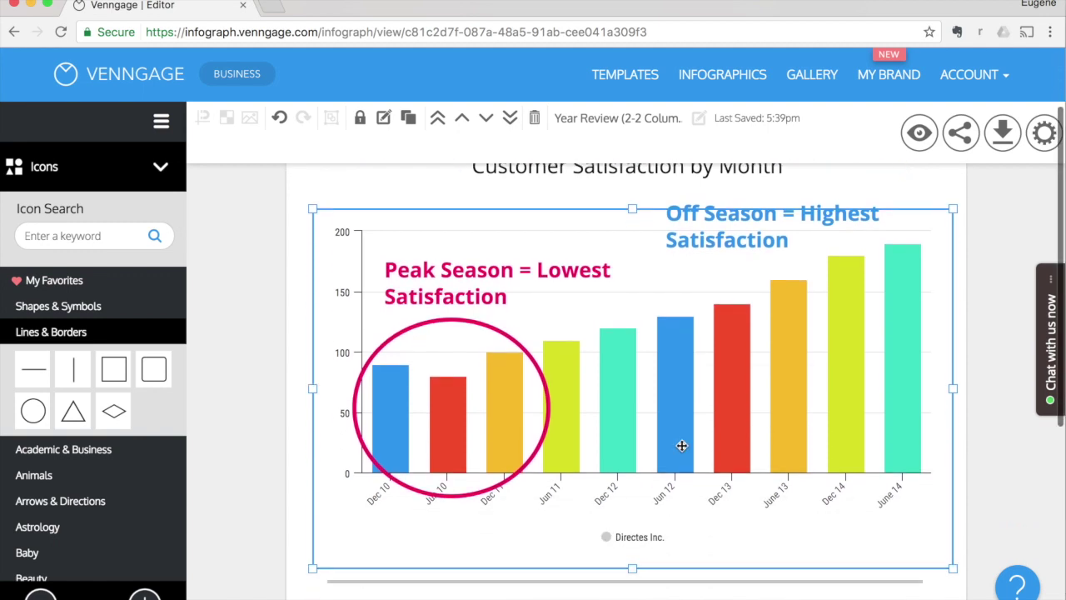
scroll(681, 446, down, 1)
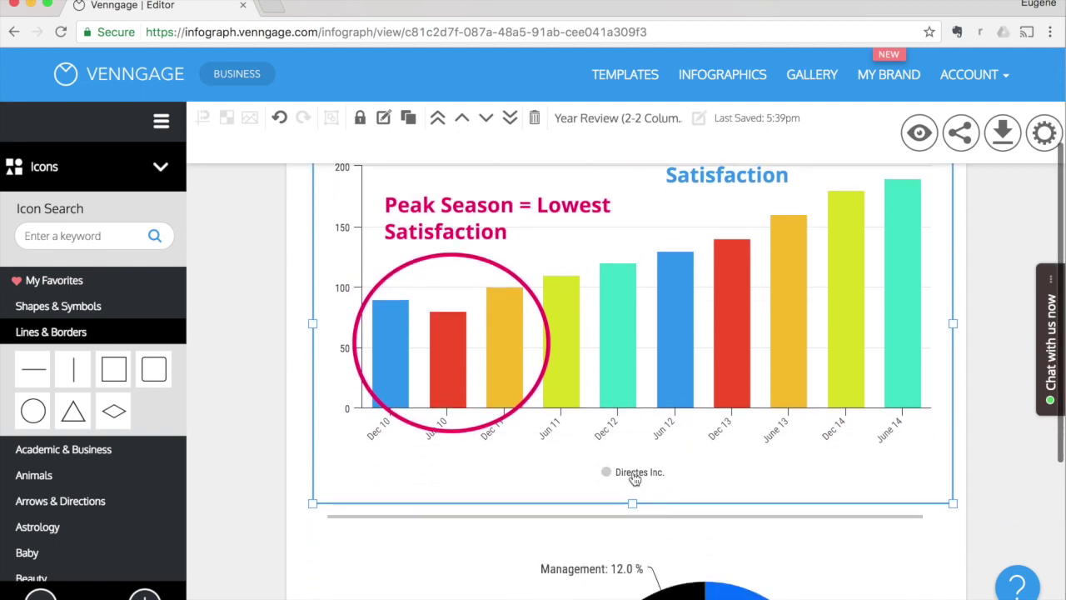
scroll(635, 479, down, 4)
scroll(633, 473, up, 5)
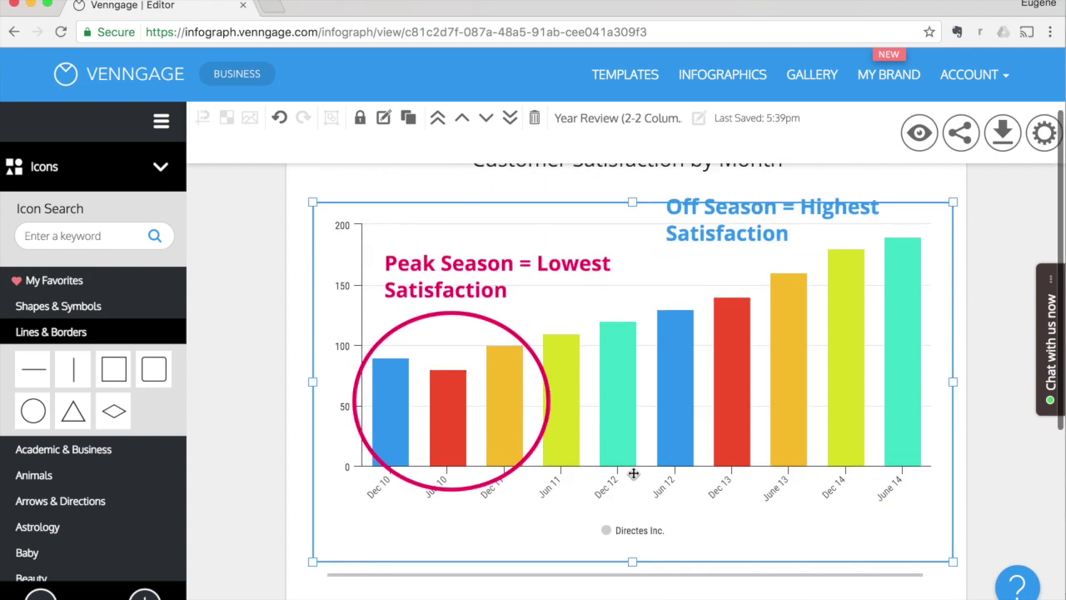
scroll(633, 473, up, 2)
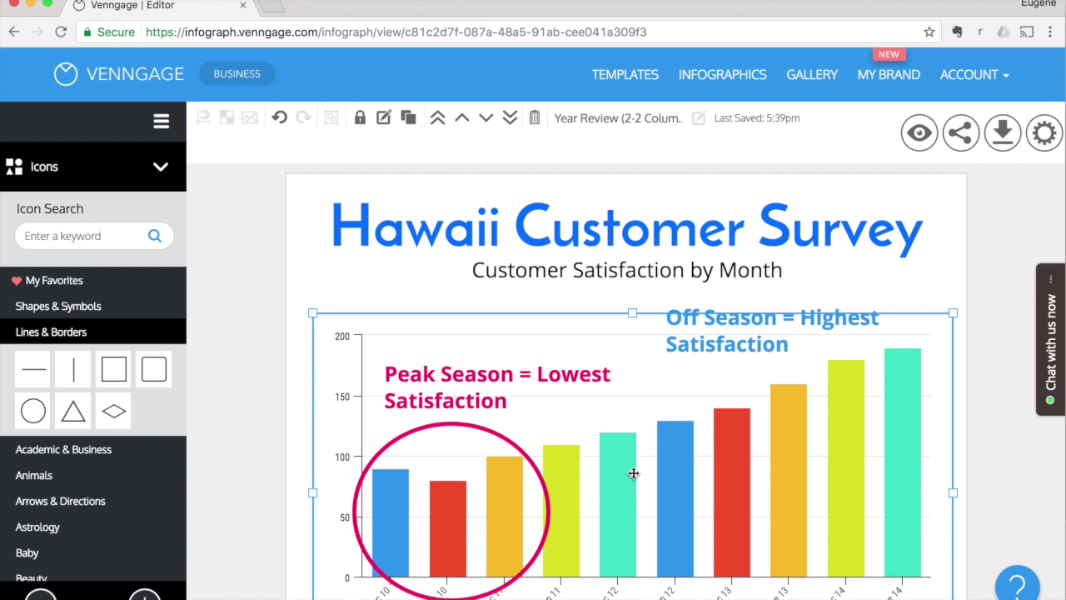
scroll(632, 473, down, 1)
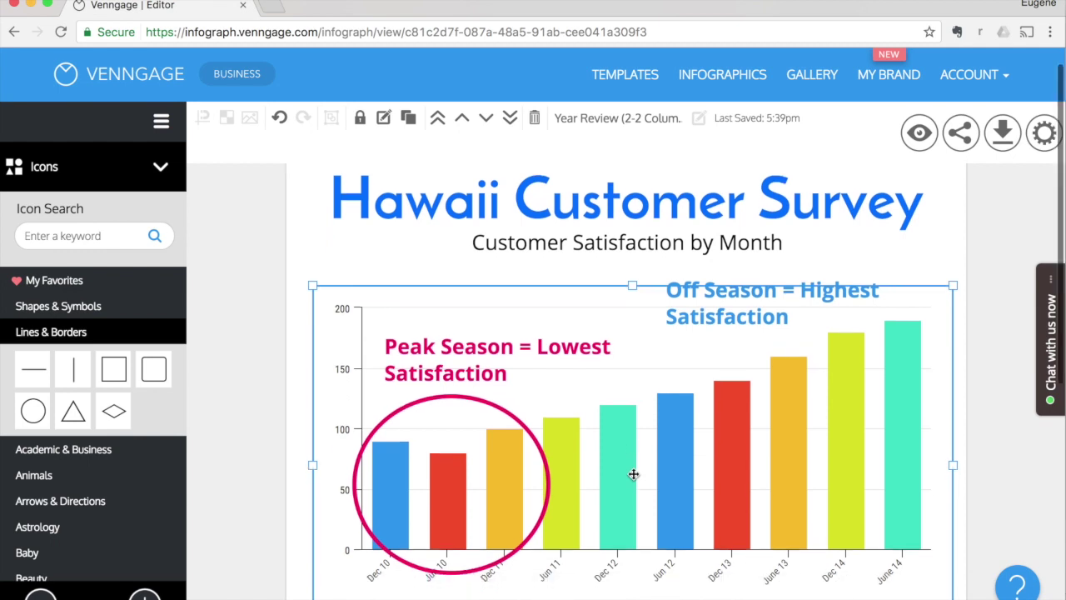
scroll(633, 473, down, 1)
scroll(633, 473, down, 3)
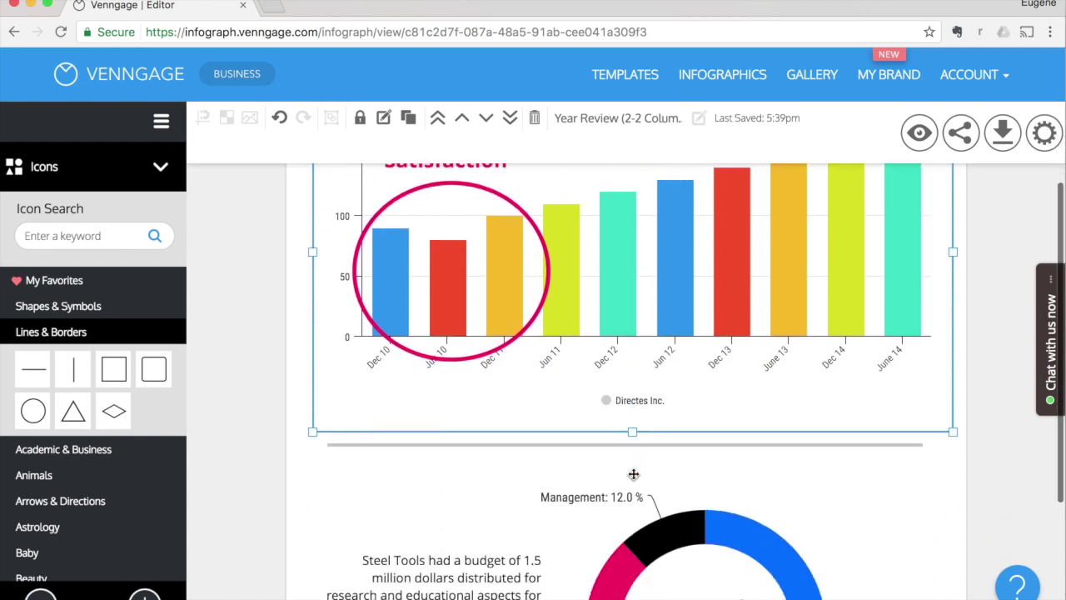
Nudge the donut chart slightly left and up, then delete the Steel Tools budget paragraph
click(656, 459)
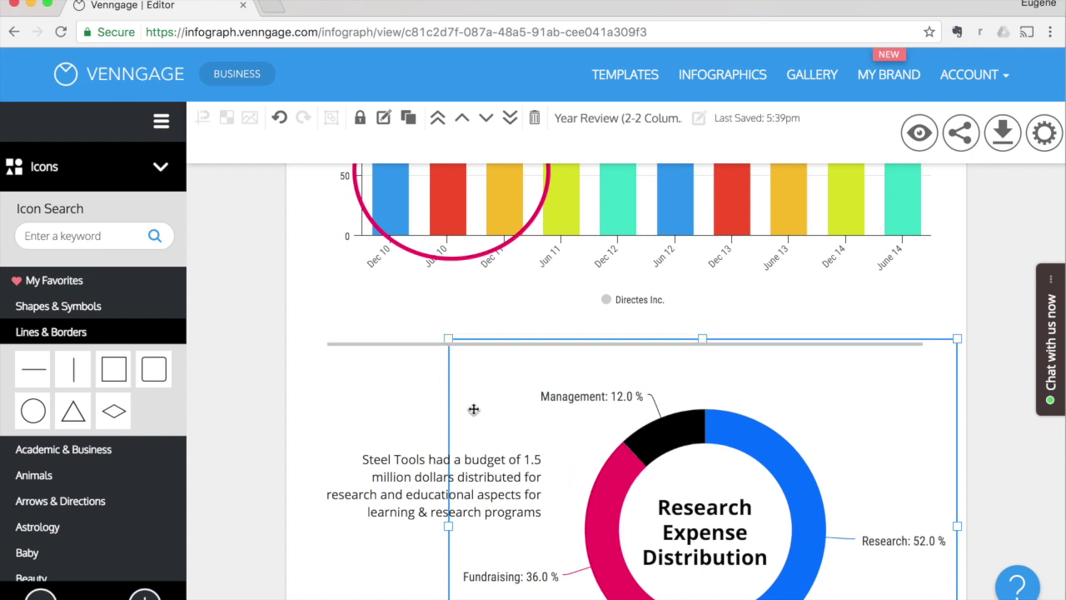
drag(797, 488, 734, 476)
click(357, 490)
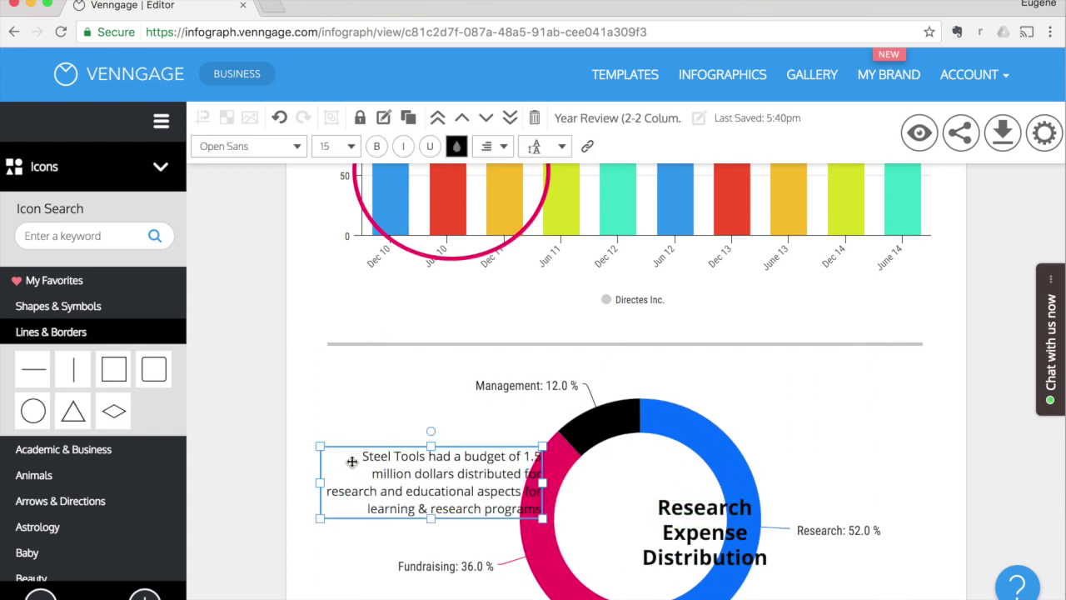
key(Delete)
Replace the donut chart with a new pie chart placed below the divider line
click(595, 442)
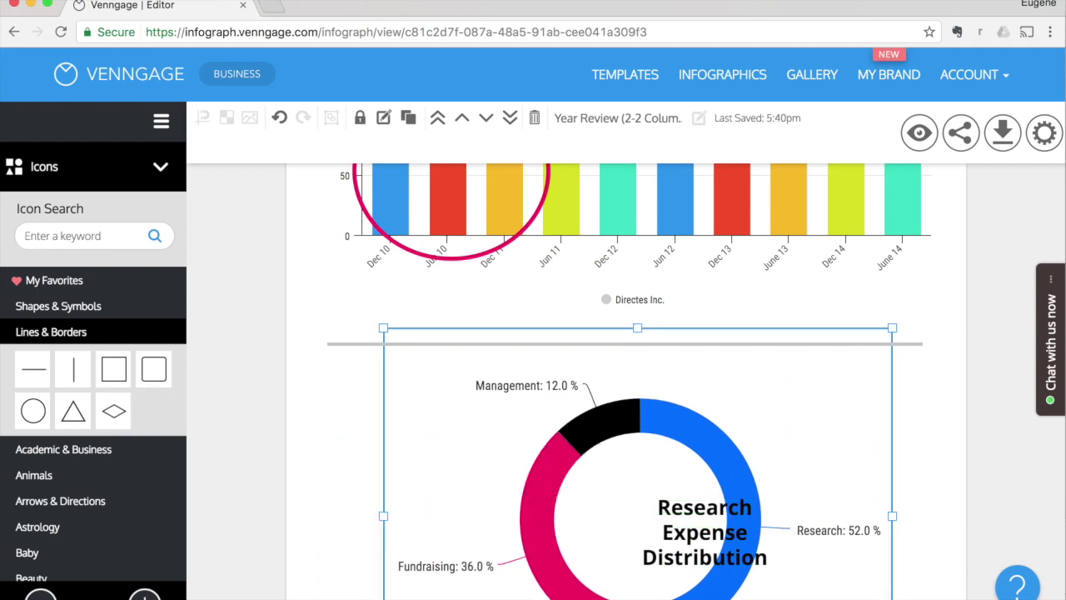
key(Delete)
scroll(120, 182, up, 3)
click(120, 171)
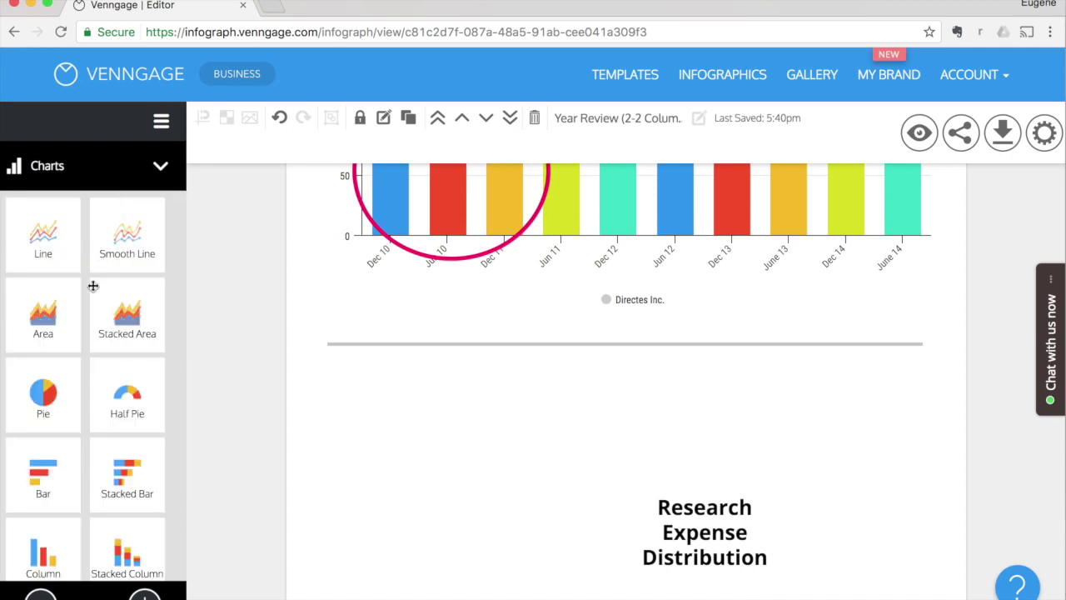
click(44, 391)
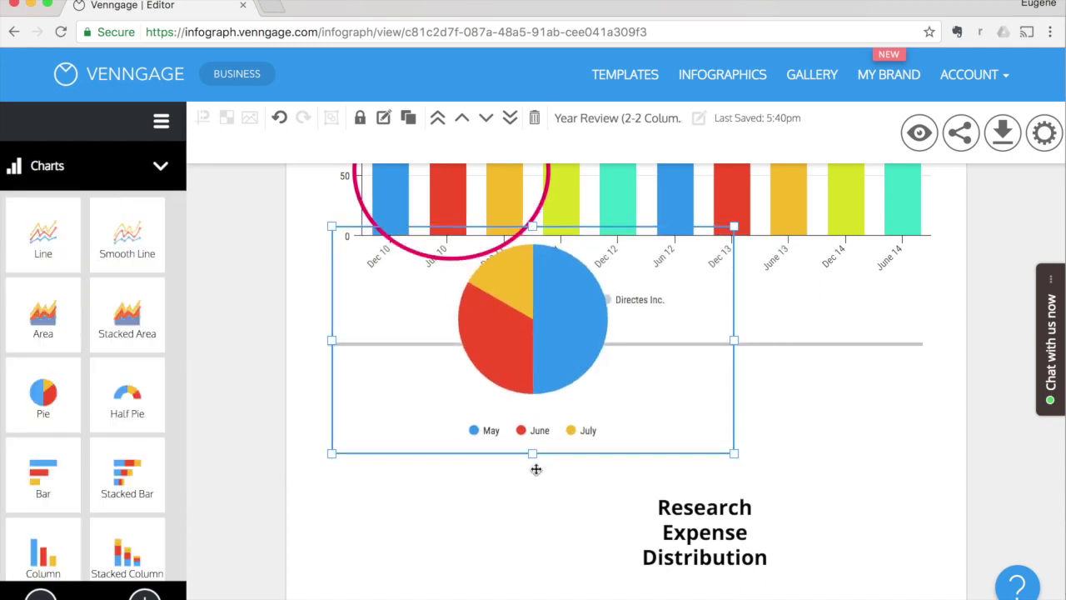
drag(533, 299, 497, 483)
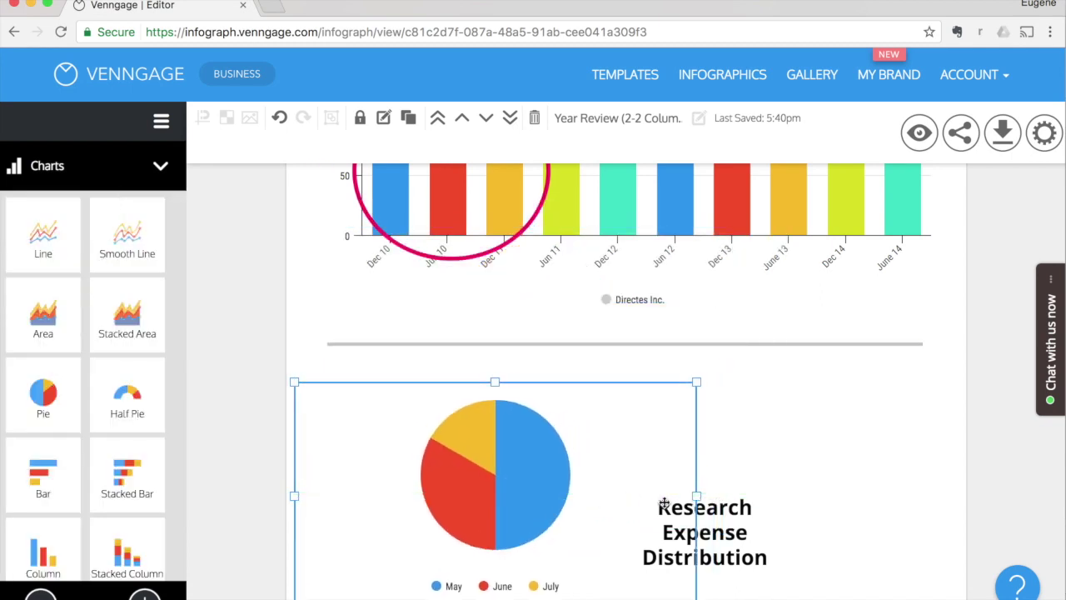
Enter the pie data as Yes 55 and No 45
double_click(513, 467)
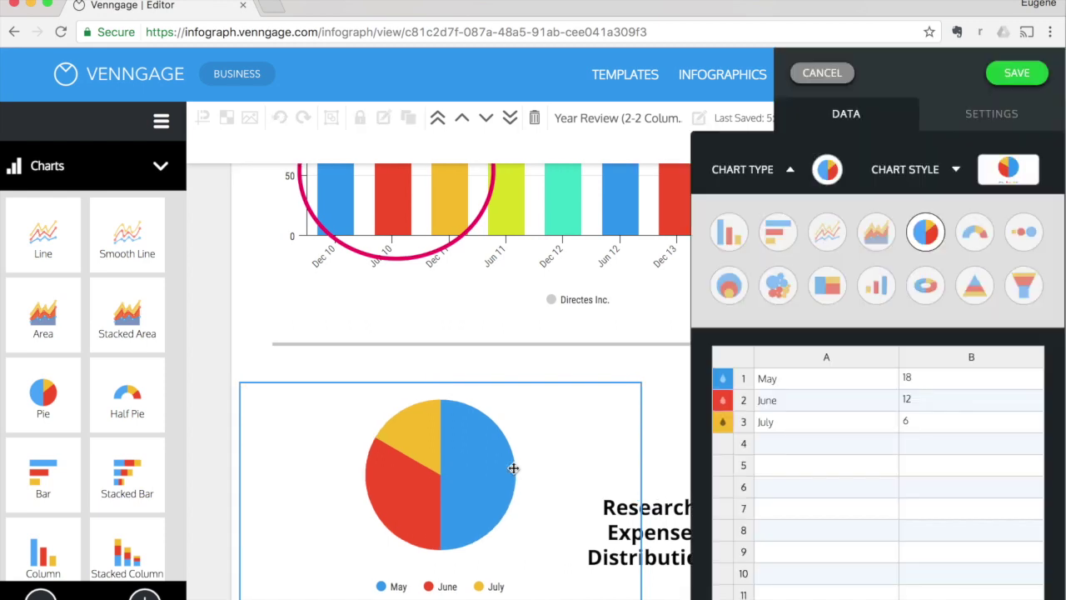
click(759, 379)
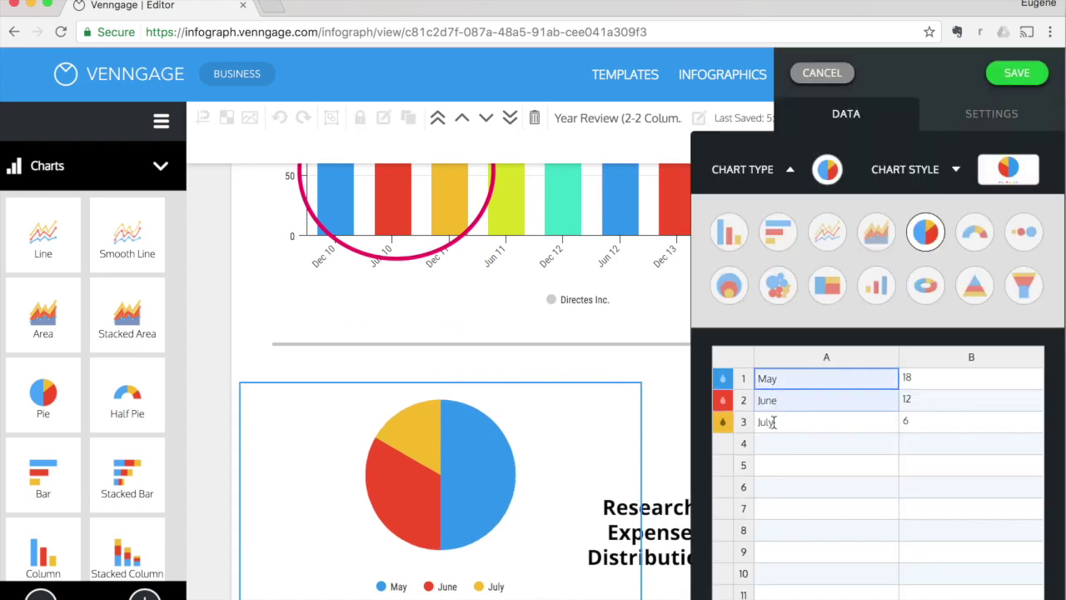
double_click(787, 377)
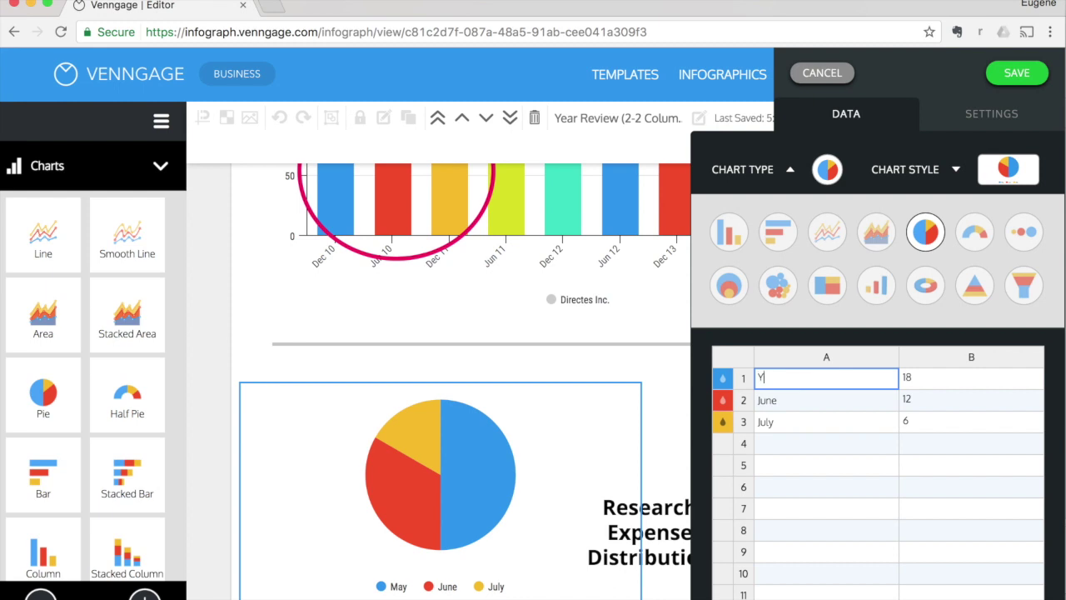
key(Return)
text(No)
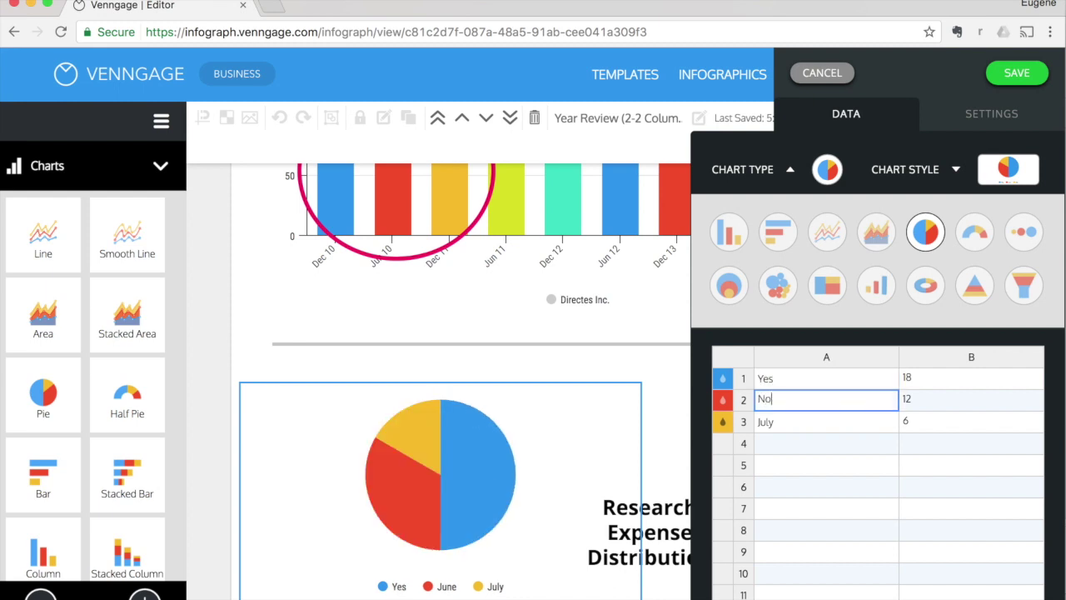
click(907, 377)
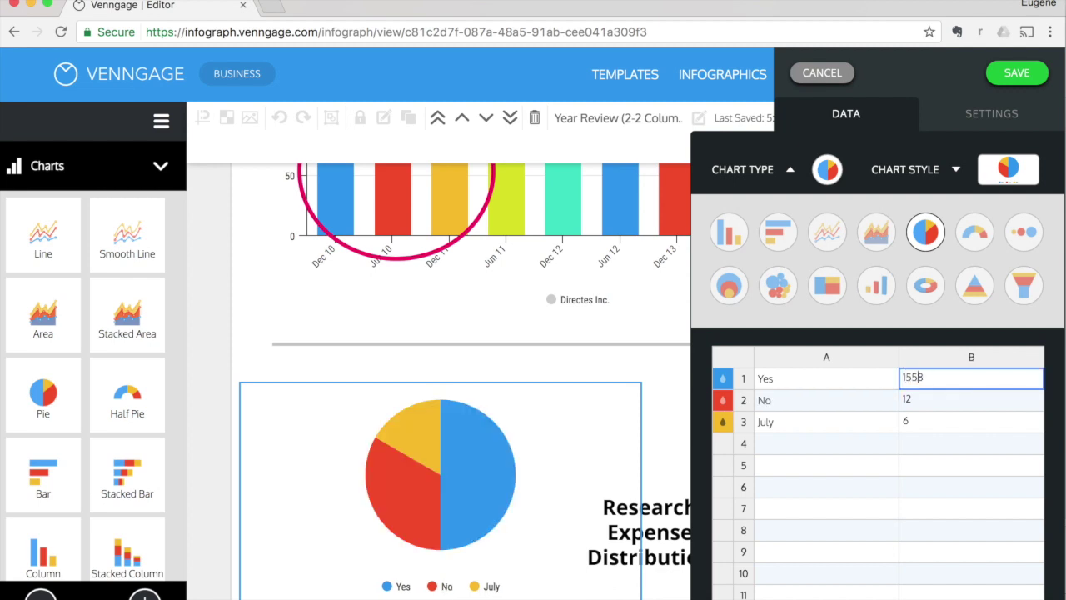
text(155)
double_click(919, 378)
text(55)
click(927, 402)
text(45)
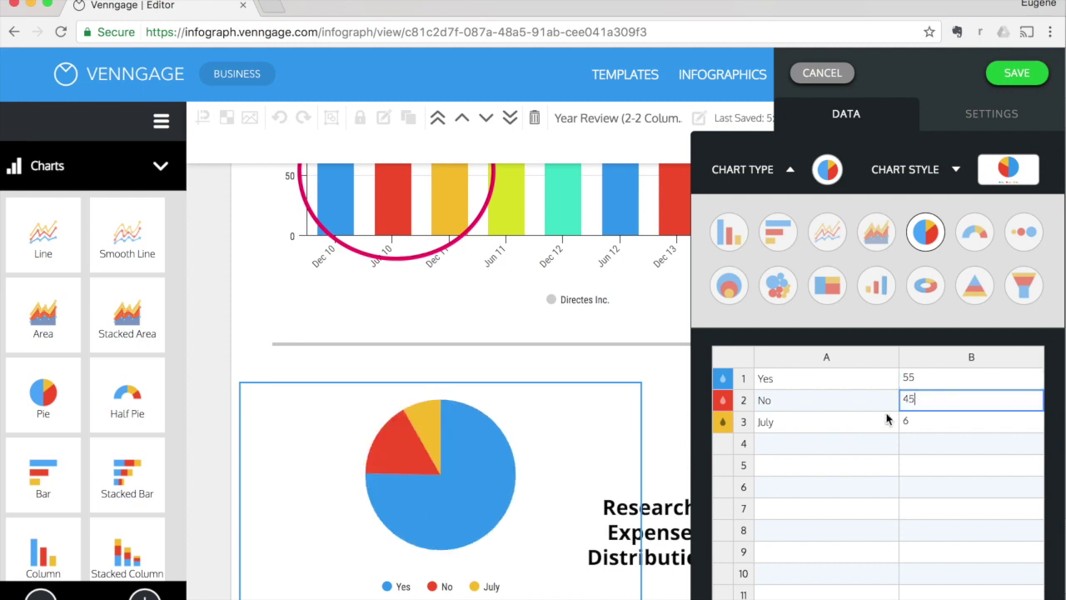
Remove the July row from the pie data and save the chart
click(884, 421)
right_click(884, 422)
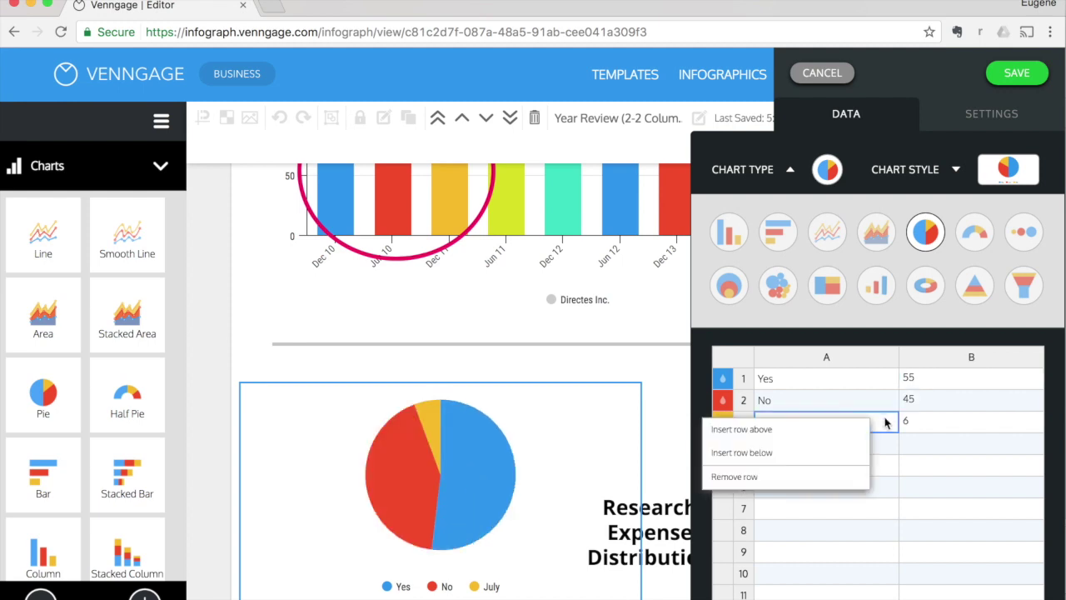
click(796, 452)
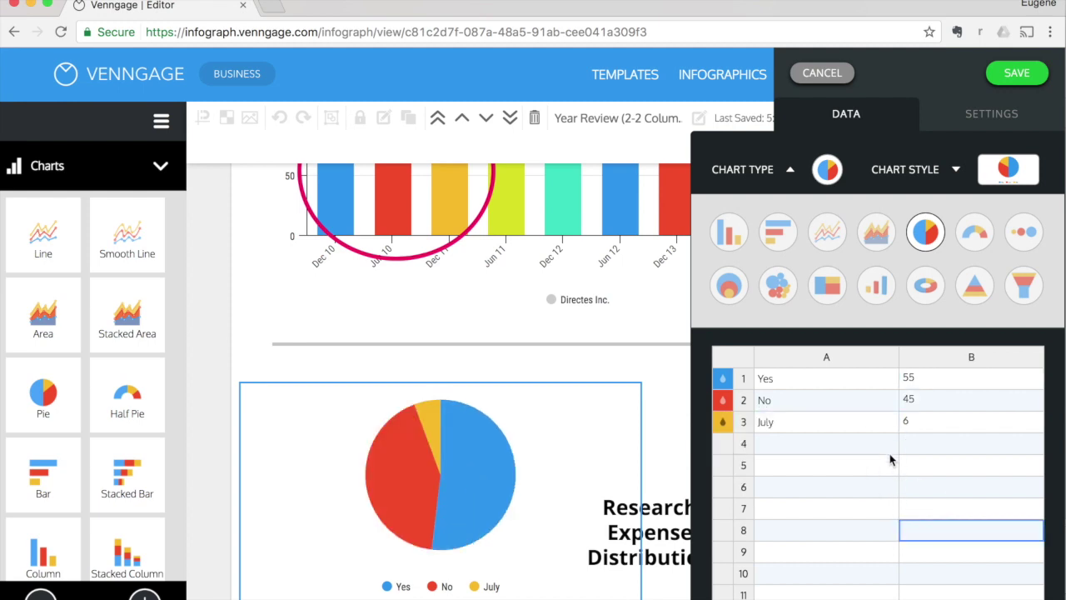
right_click(754, 422)
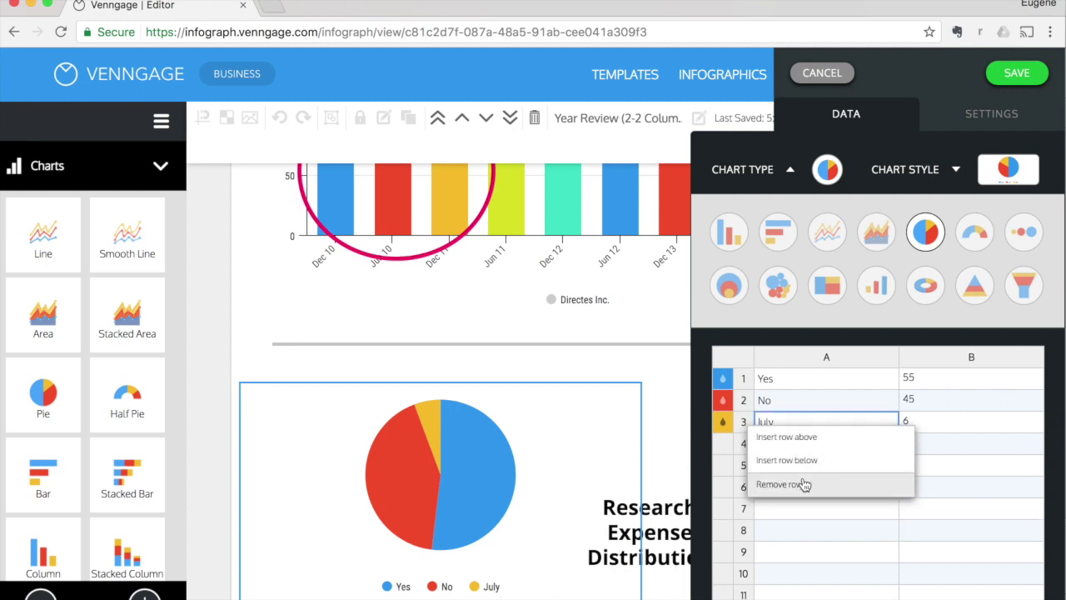
click(910, 497)
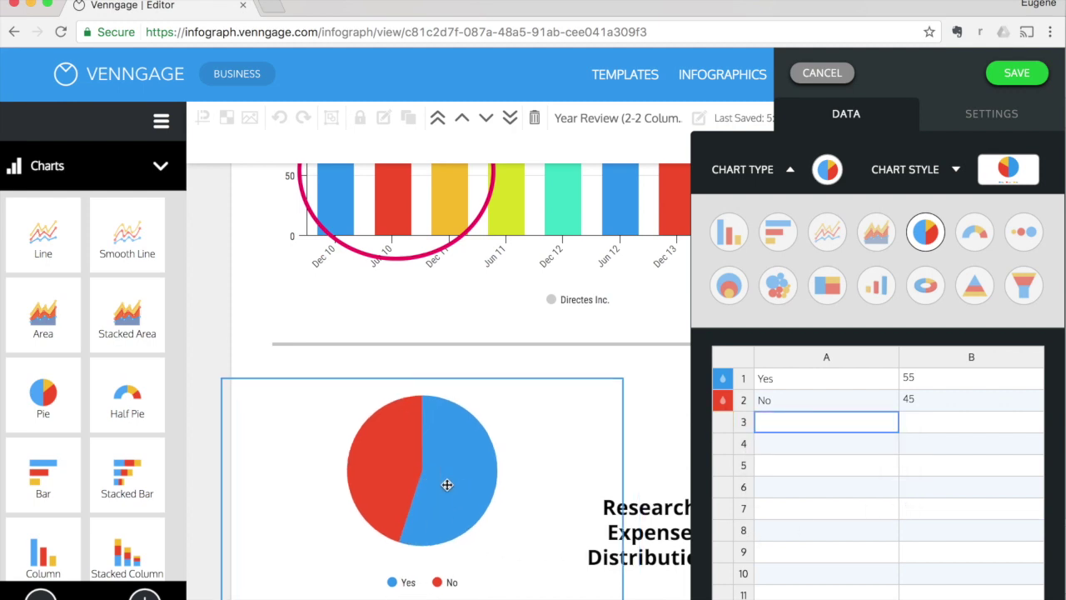
click(1016, 73)
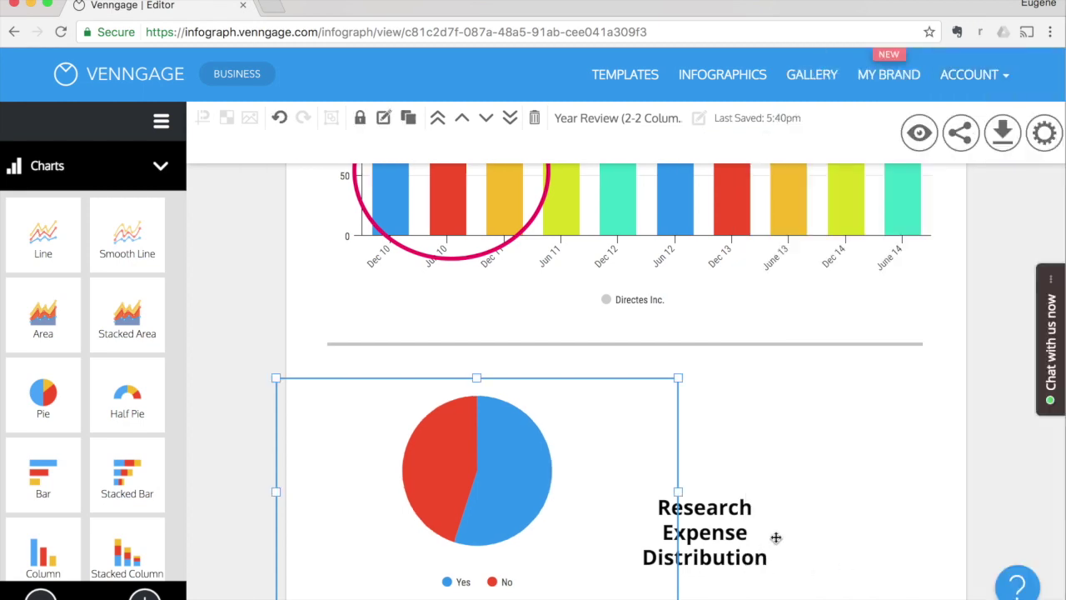
Move the Research Expense Distribution title above the pie and shift the pie down
drag(786, 530, 511, 399)
click(488, 488)
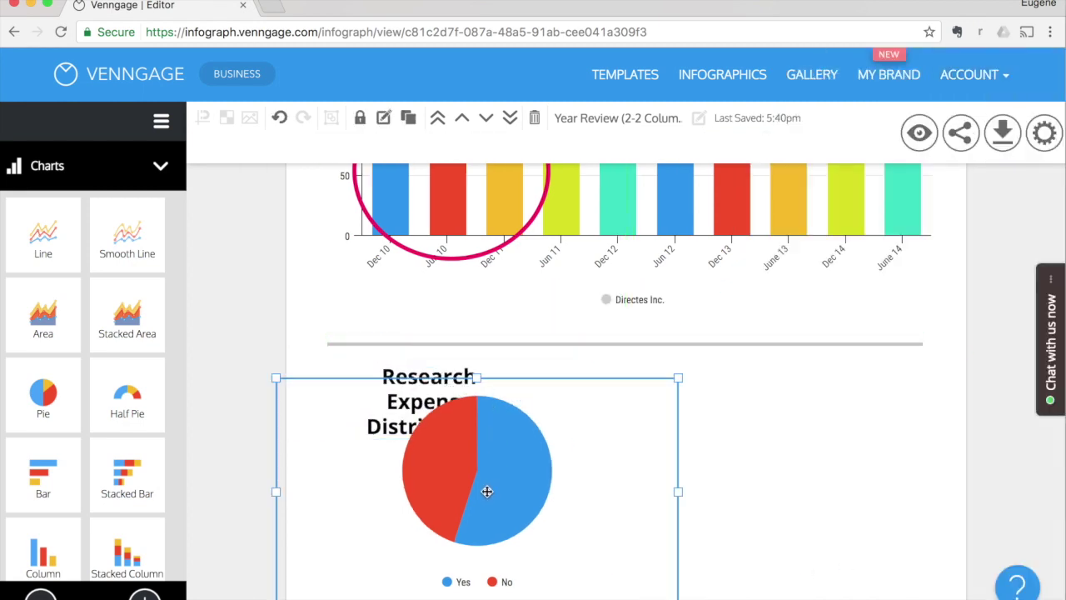
drag(488, 488, 488, 547)
Widen the heading, retype it 'Do you plan on returning to the islands?', and nudge the pie lower
double_click(489, 400)
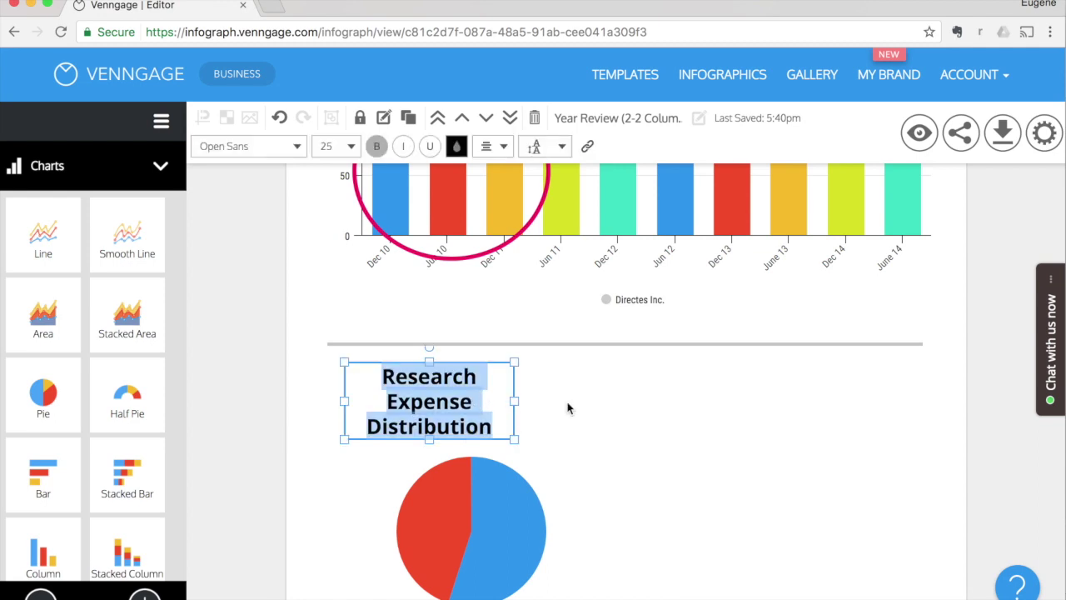
drag(514, 439, 838, 431)
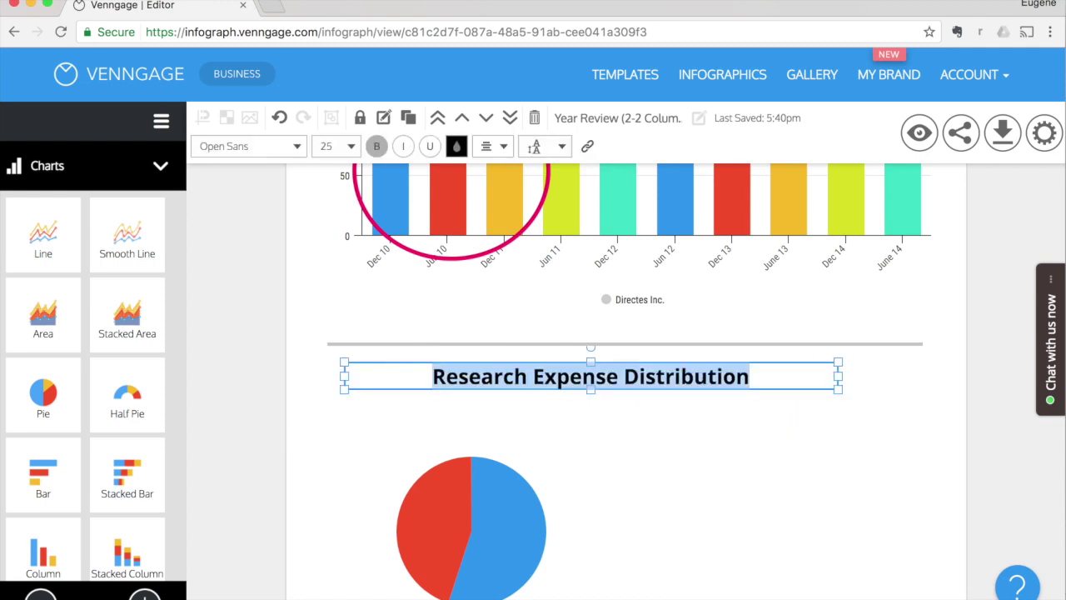
text(C)
key(BackSpace)
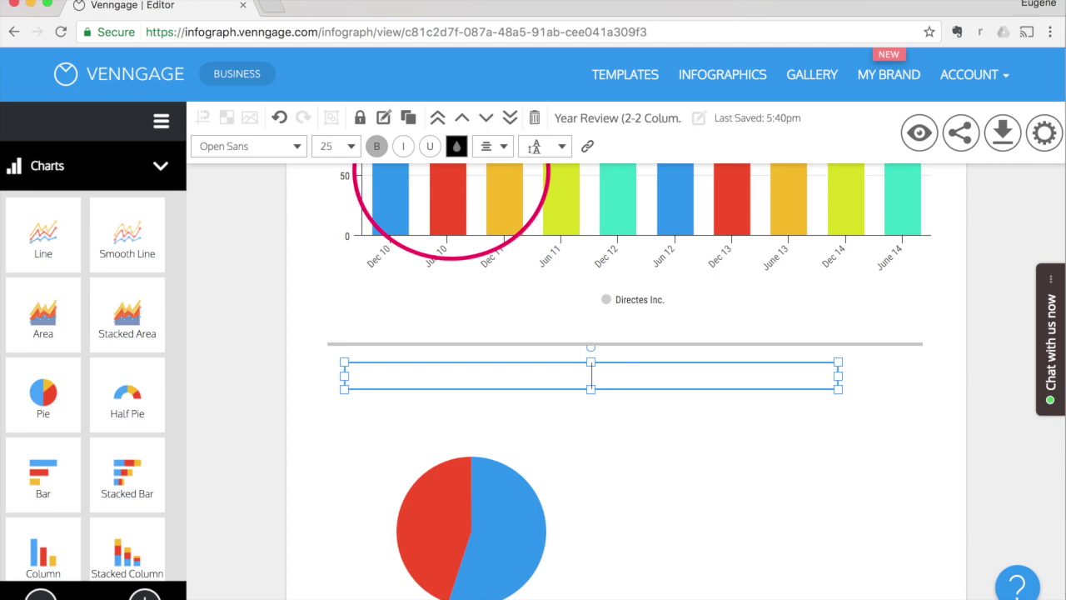
text(Do you p)
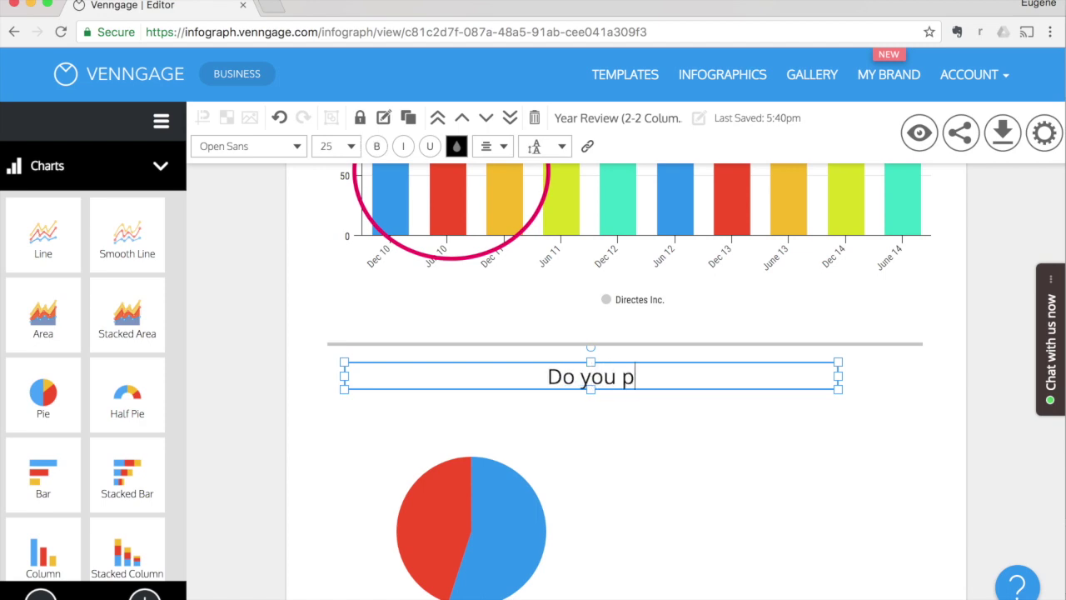
text(lan on returning)
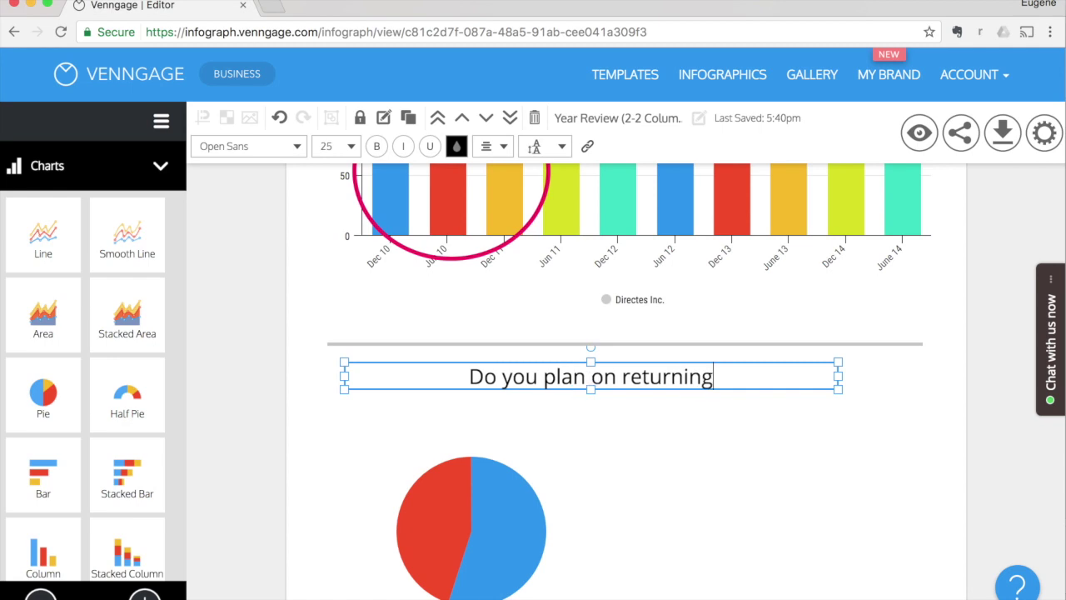
text( to the islands?)
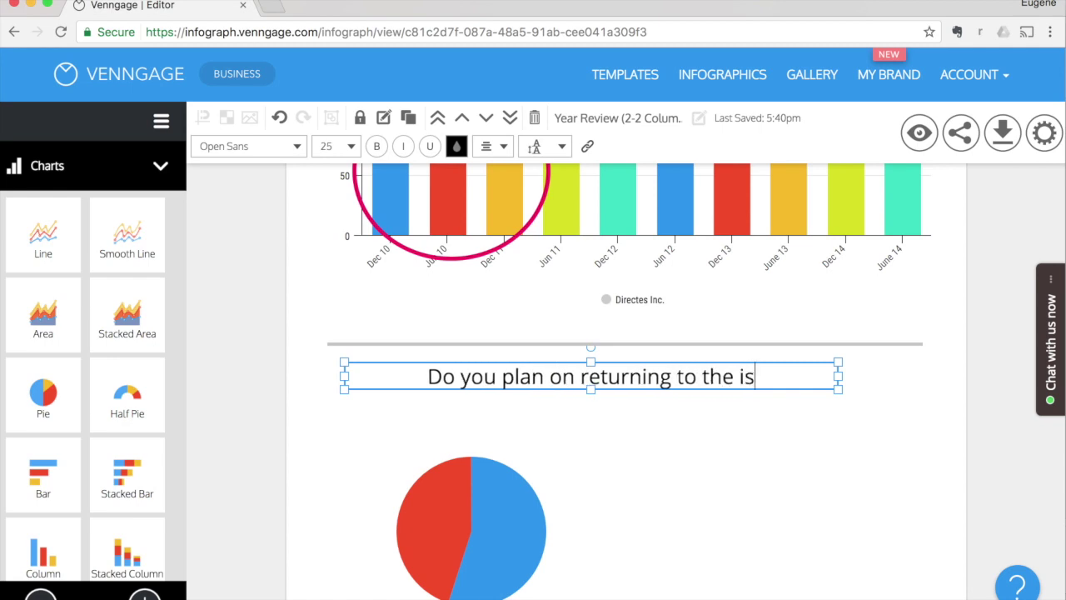
click(497, 502)
drag(509, 495, 519, 517)
click(620, 379)
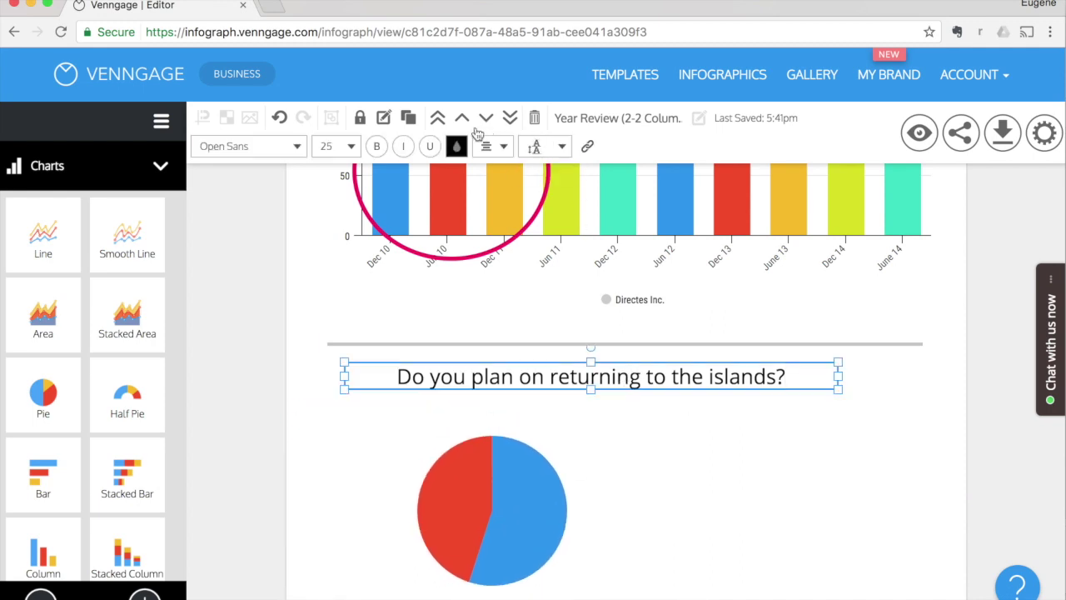
Duplicate the question heading as a left-aligned 'Peak Season' label
click(409, 122)
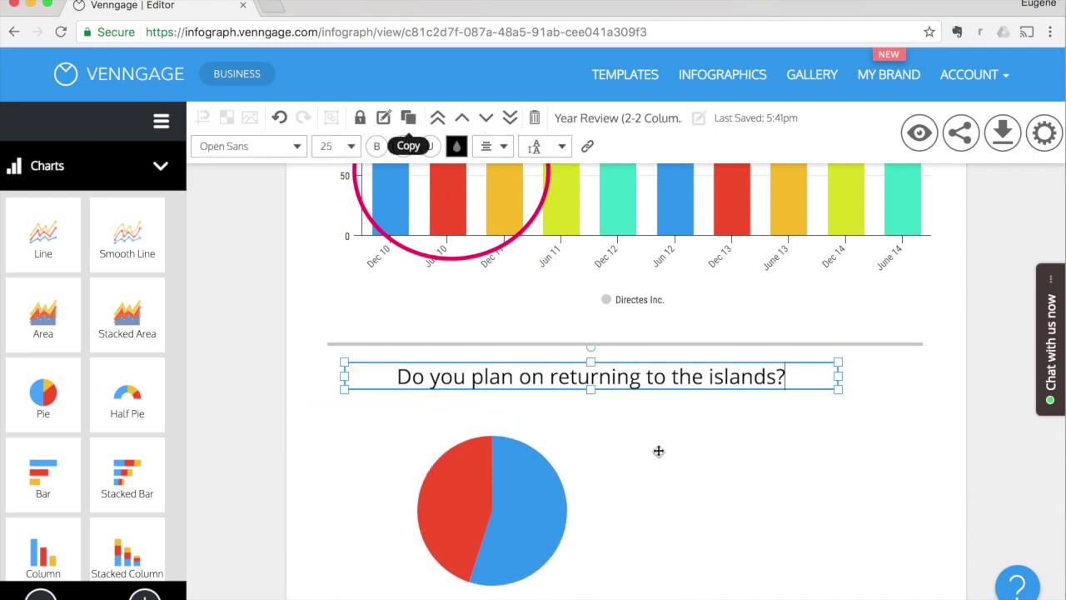
drag(708, 379, 681, 419)
double_click(674, 426)
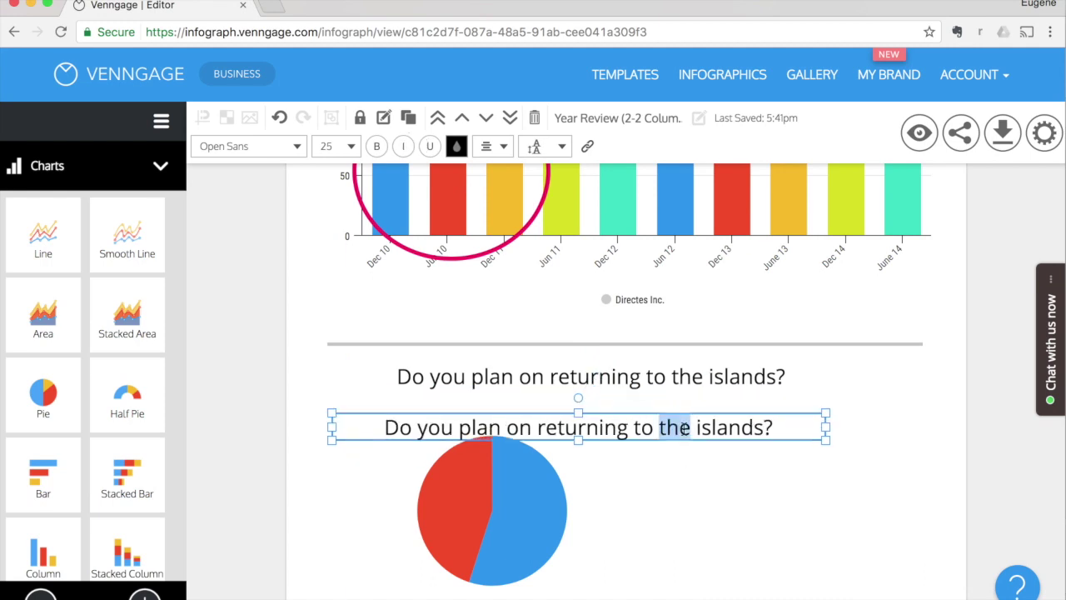
key(ctrl+a)
text(Peak Season)
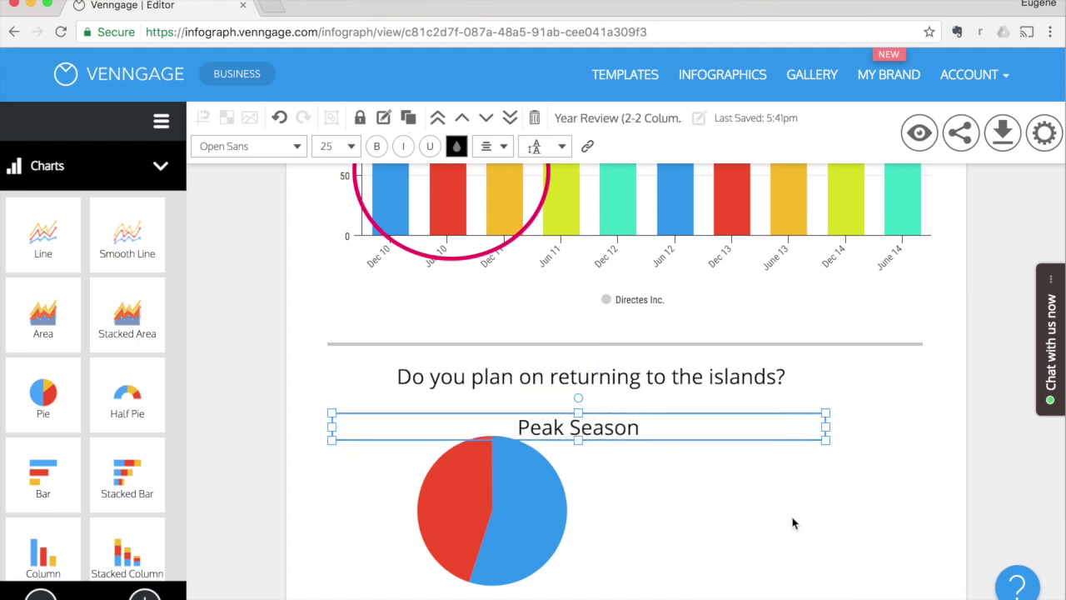
click(487, 147)
click(490, 169)
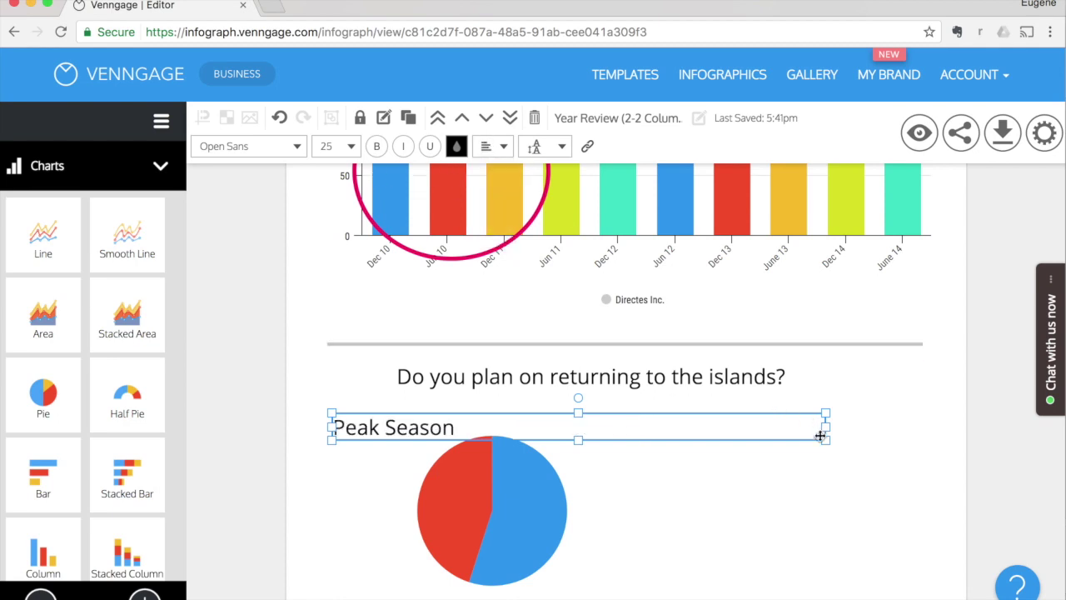
Narrow the Peak Season label and position it directly above the shifted pie chart
drag(826, 427, 478, 425)
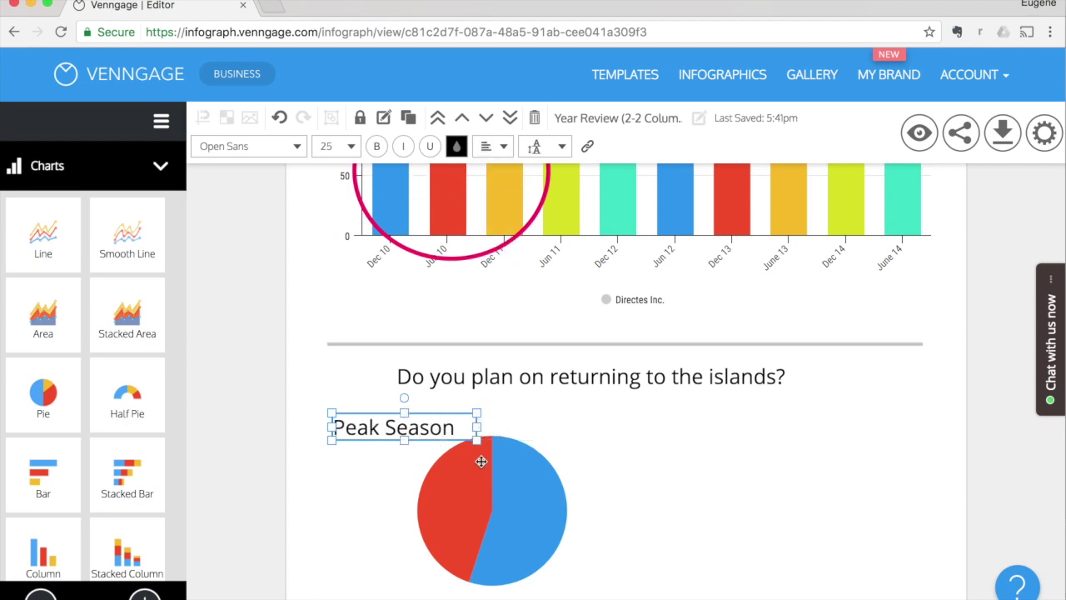
click(448, 499)
drag(444, 504, 488, 507)
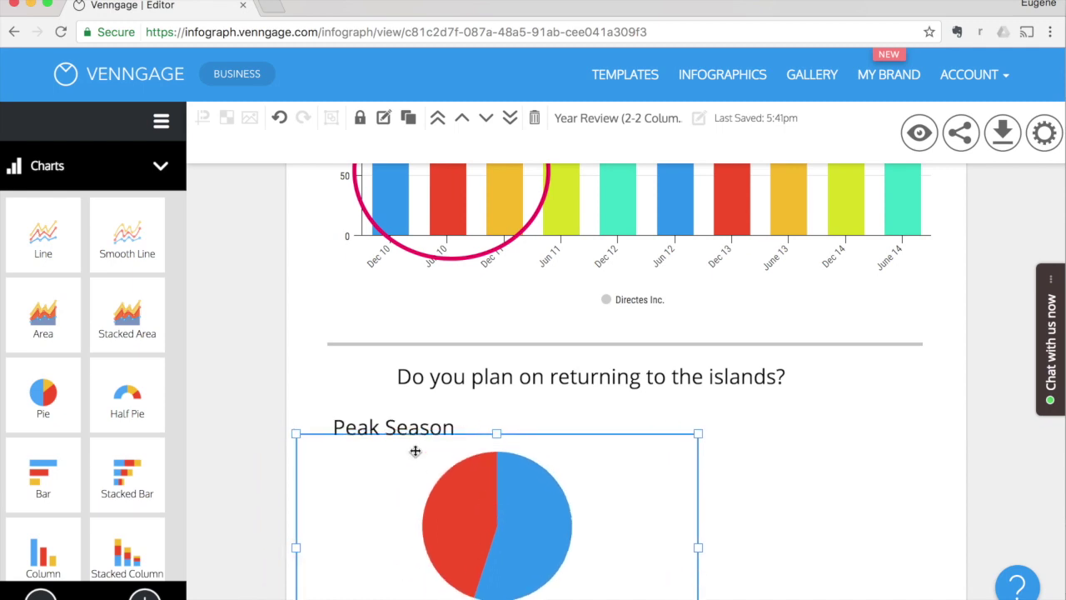
drag(411, 426, 490, 423)
click(495, 464)
Duplicate the pie chart and place the copy to the right of the original
scroll(524, 441, down, 2)
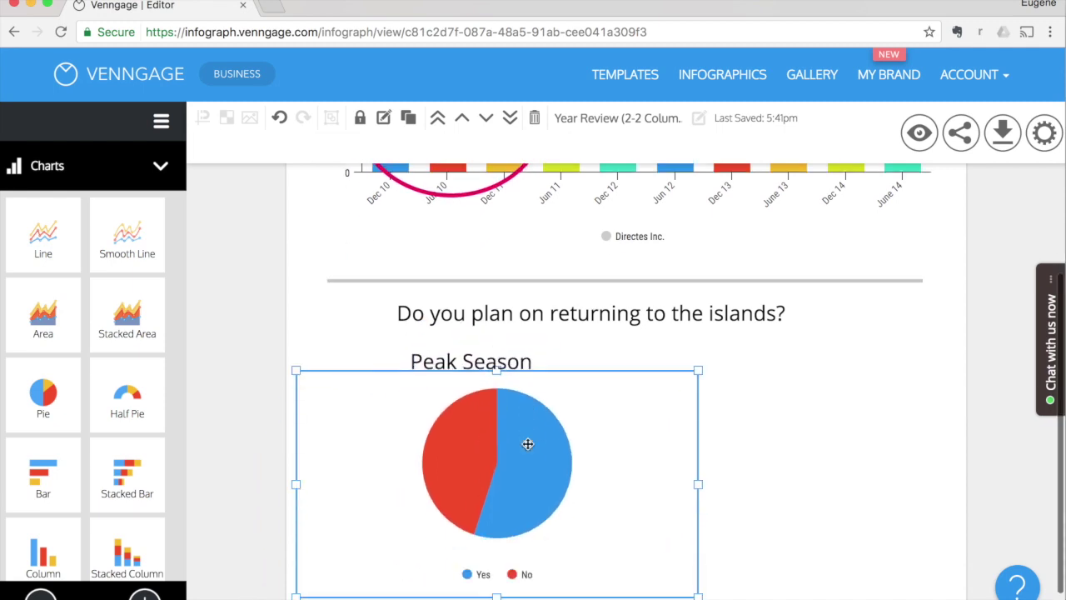
click(408, 117)
drag(511, 454, 791, 445)
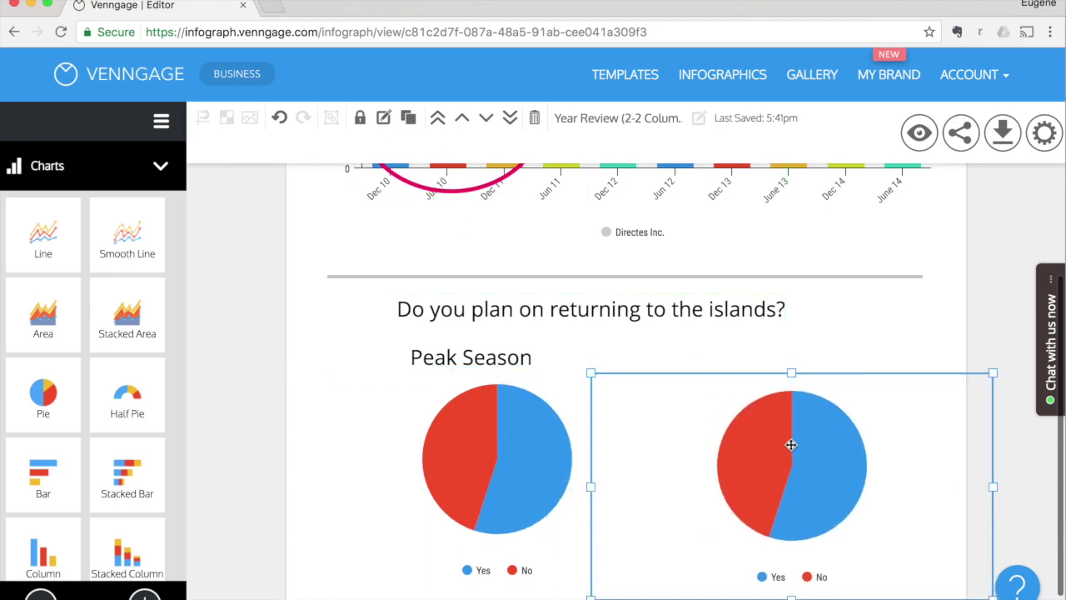
Change the copied pie's data to Yes 75 and No 25
double_click(790, 445)
click(905, 377)
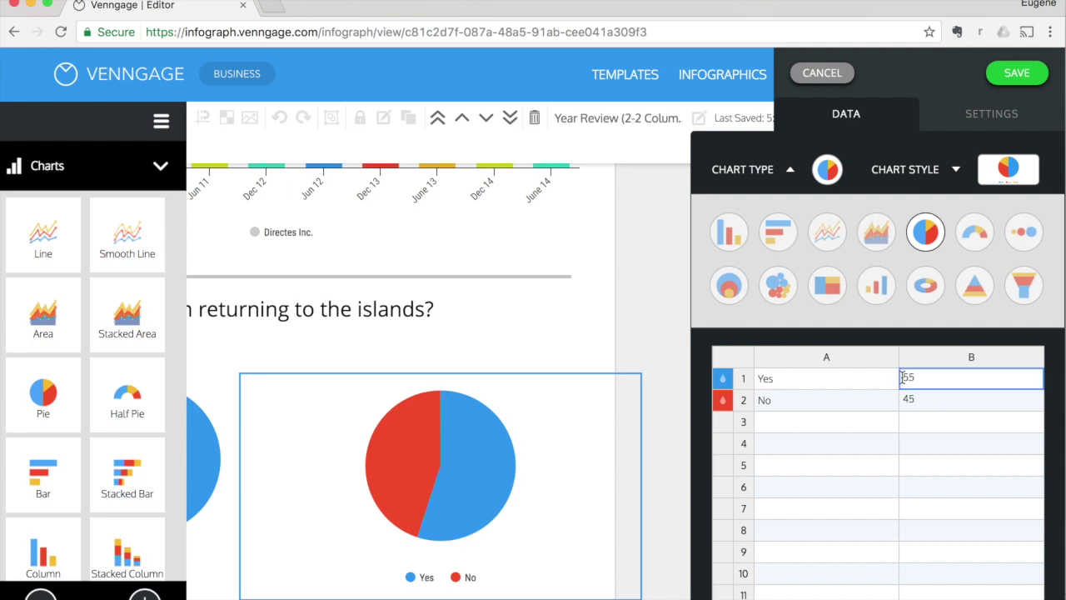
text(75)
key(Return)
text(25)
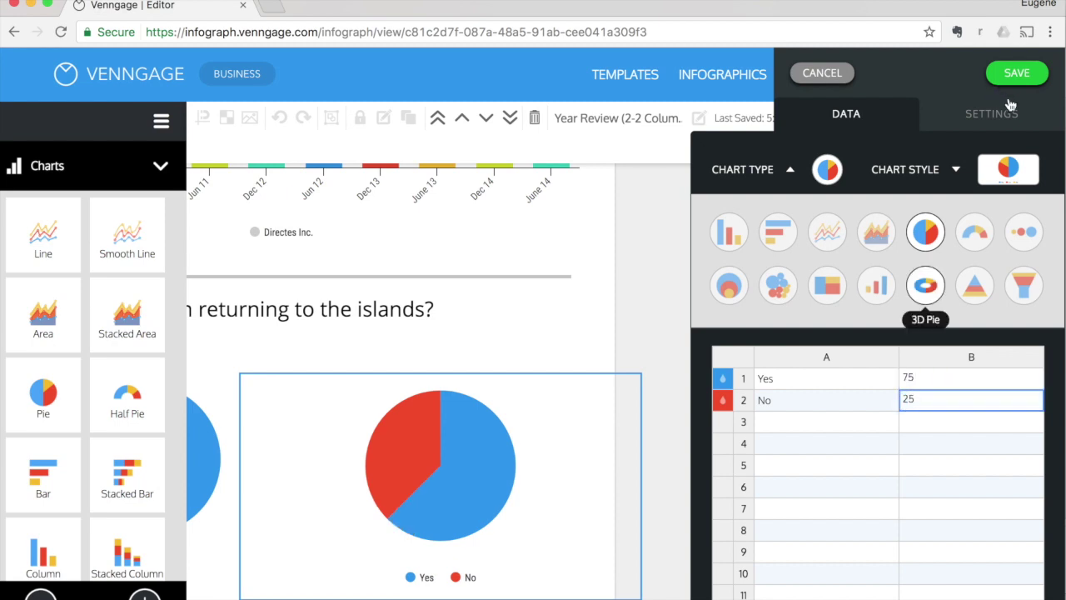
click(1009, 79)
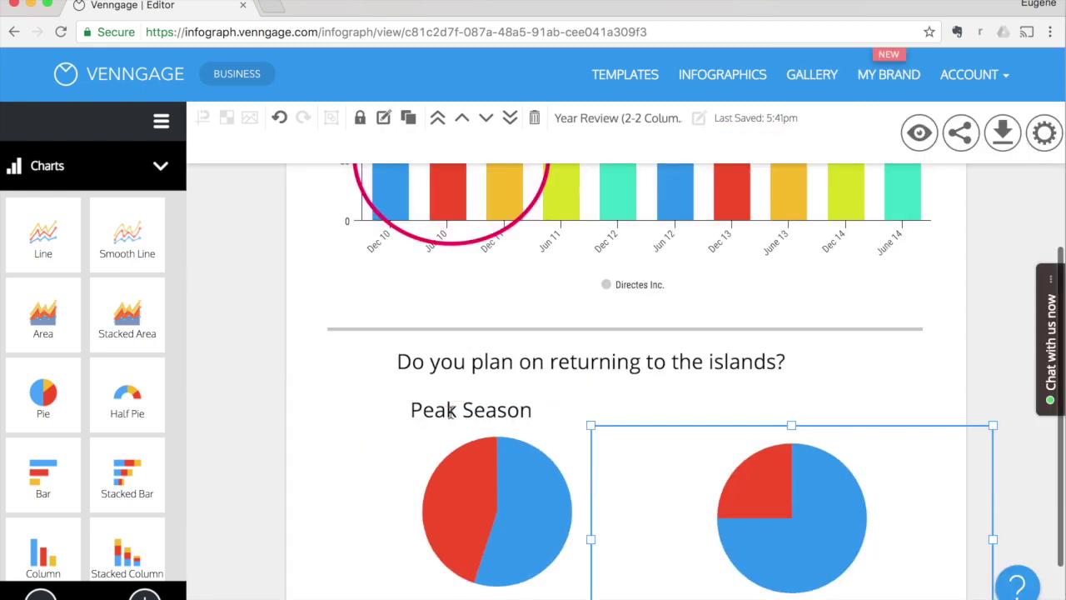
click(450, 412)
Copy the Peak Season label above the right pie, reword it 'Off-Peak Season', and widen it to fit one line
click(408, 117)
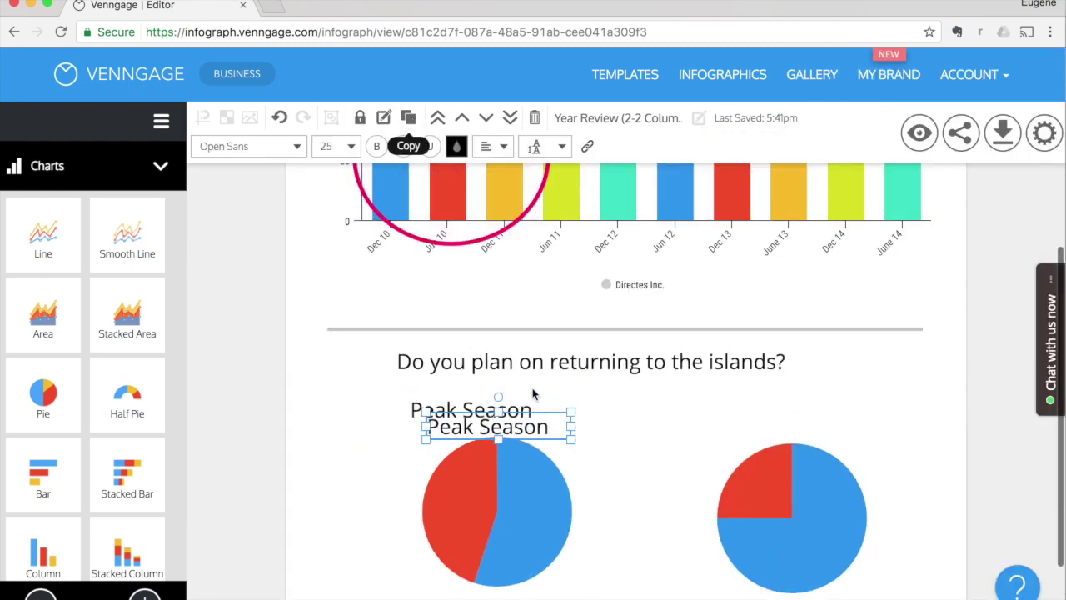
drag(538, 411, 842, 398)
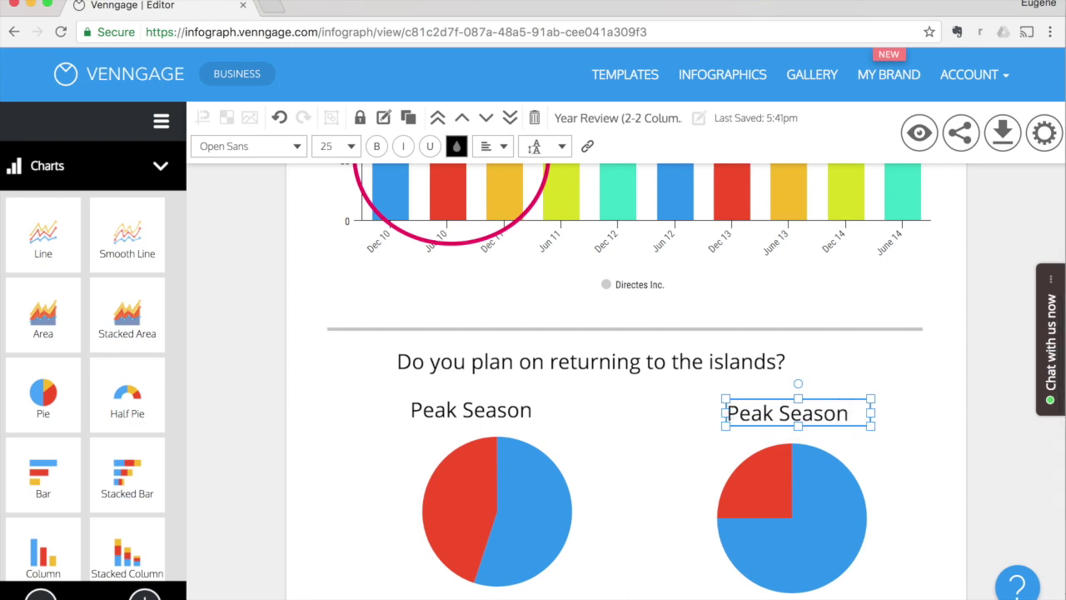
click(730, 413)
text(Off)
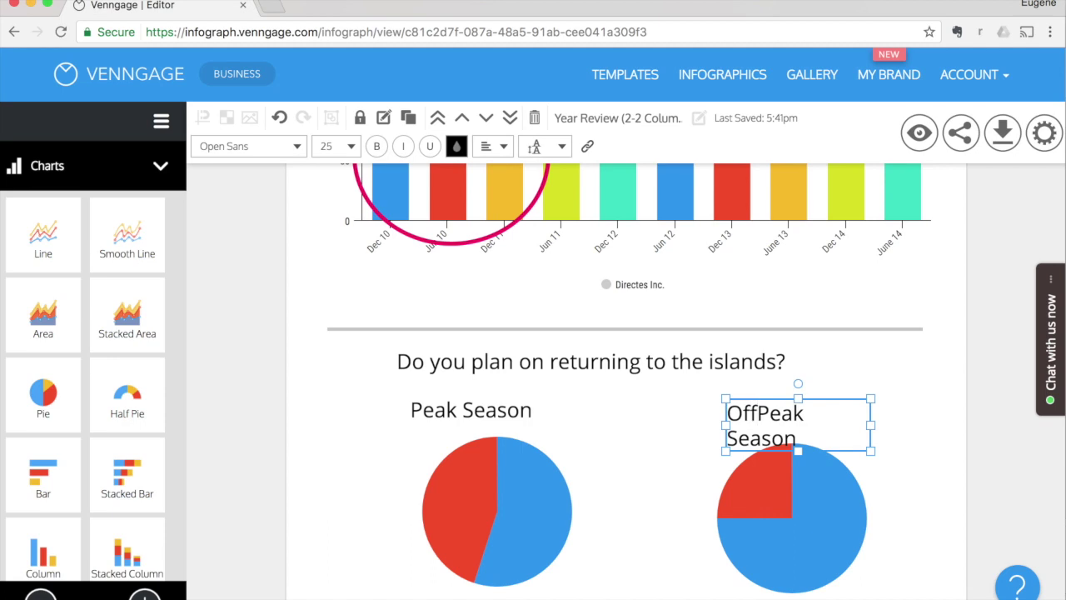
text(-)
key(BackSpace)
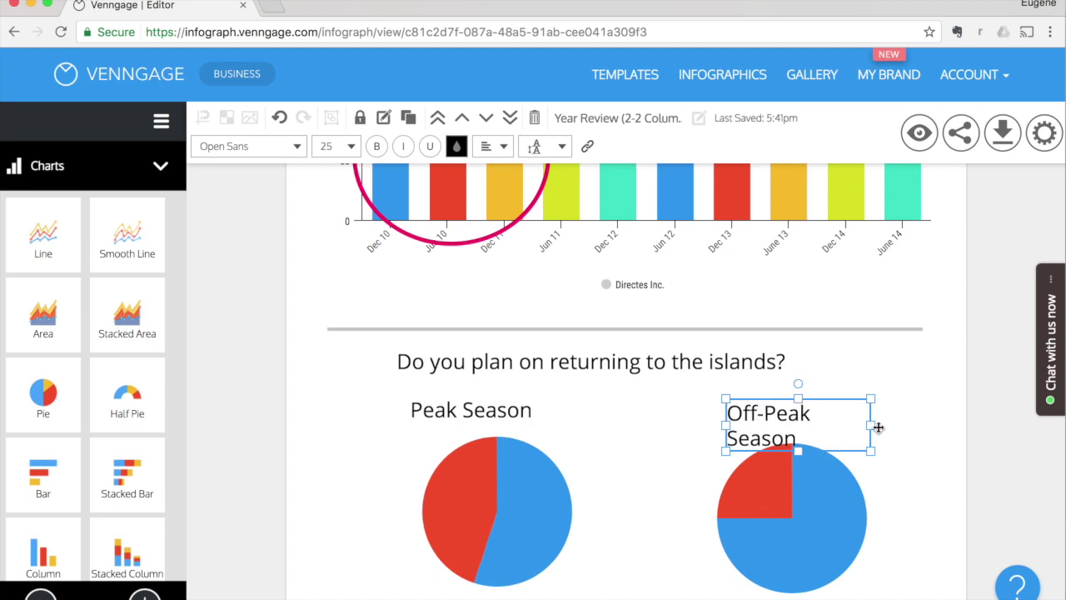
drag(872, 424, 906, 425)
click(946, 445)
scroll(456, 410, down, 5)
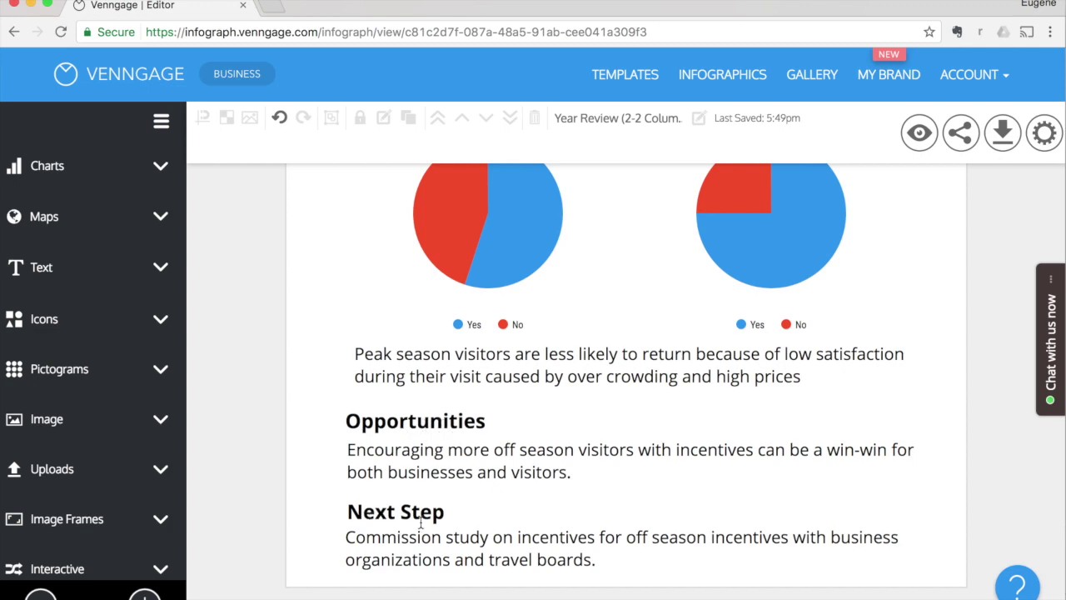
scroll(536, 476, up, 5)
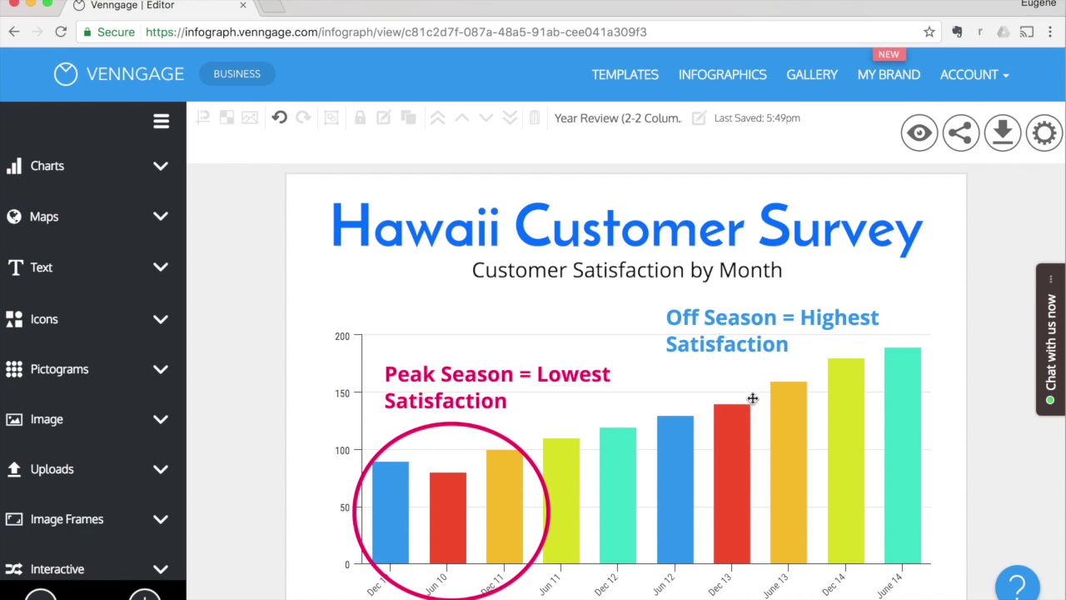
scroll(791, 417, down, 1)
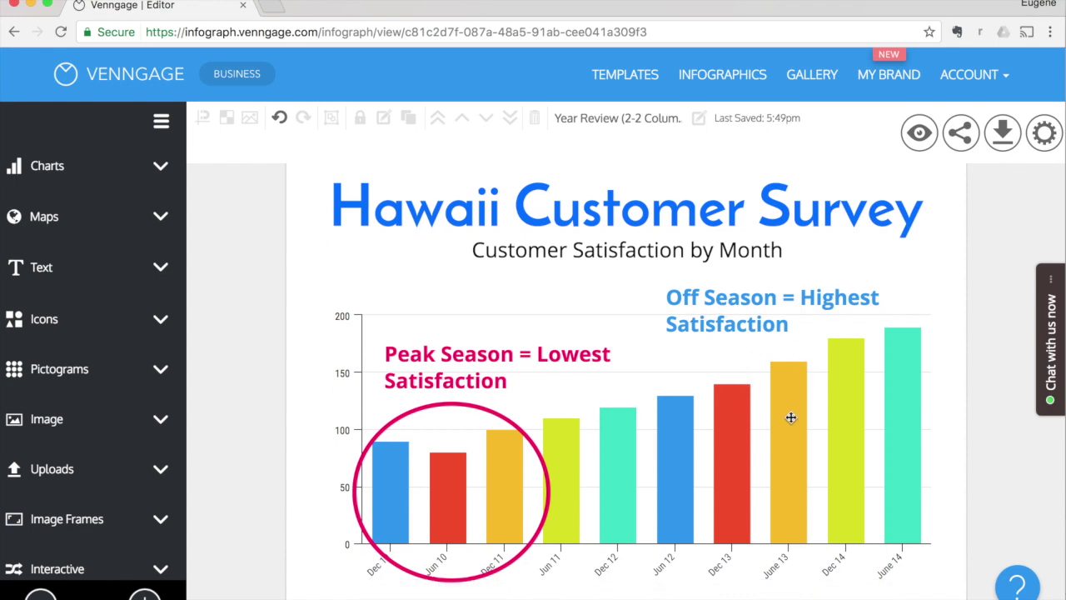
scroll(791, 418, down, 5)
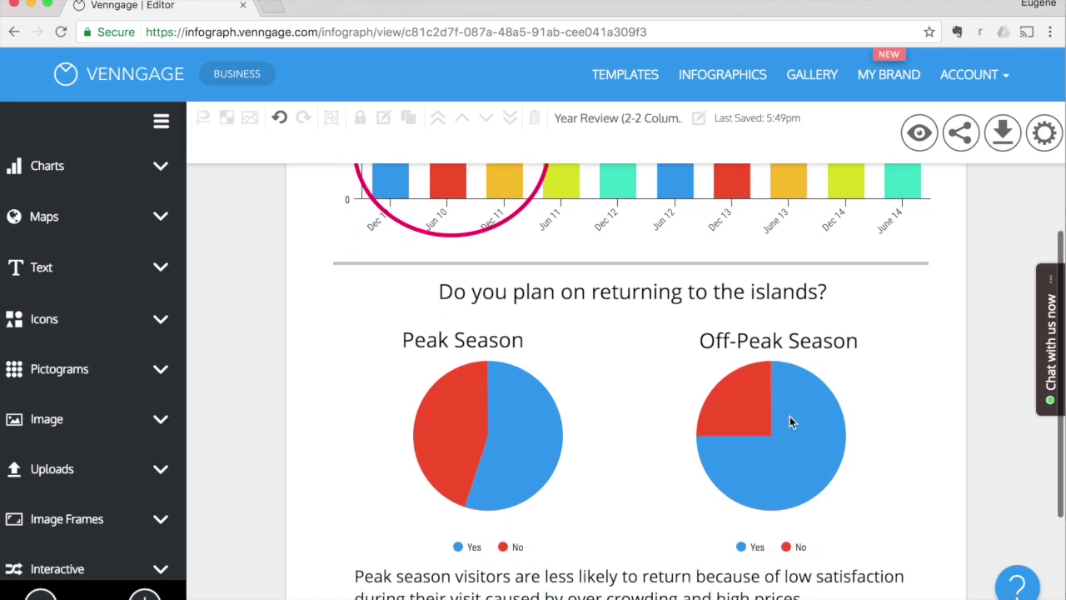
scroll(789, 416, down, 2)
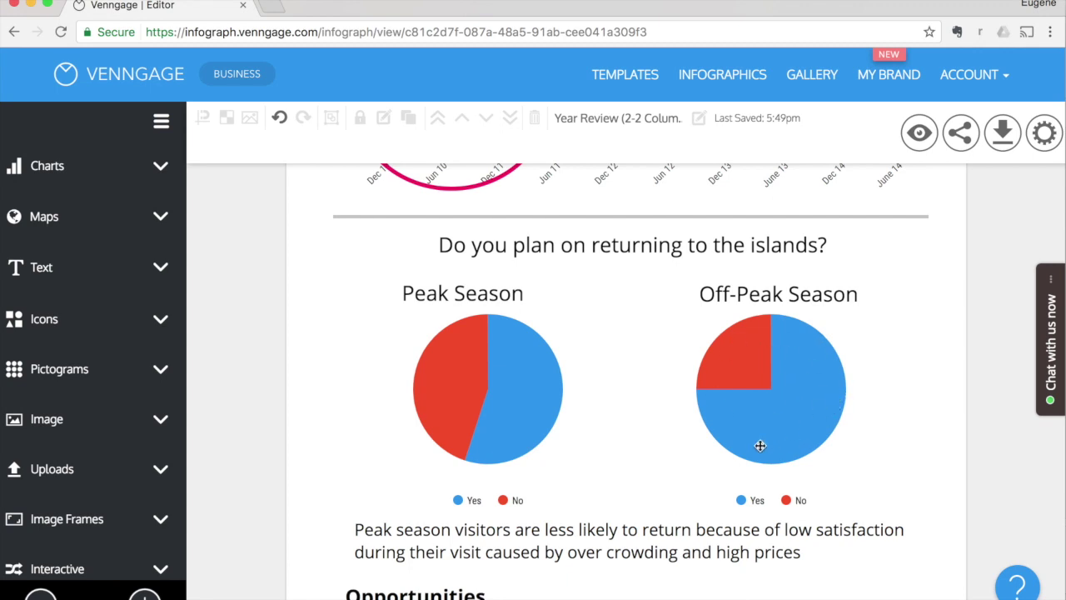
scroll(760, 445, down, 2)
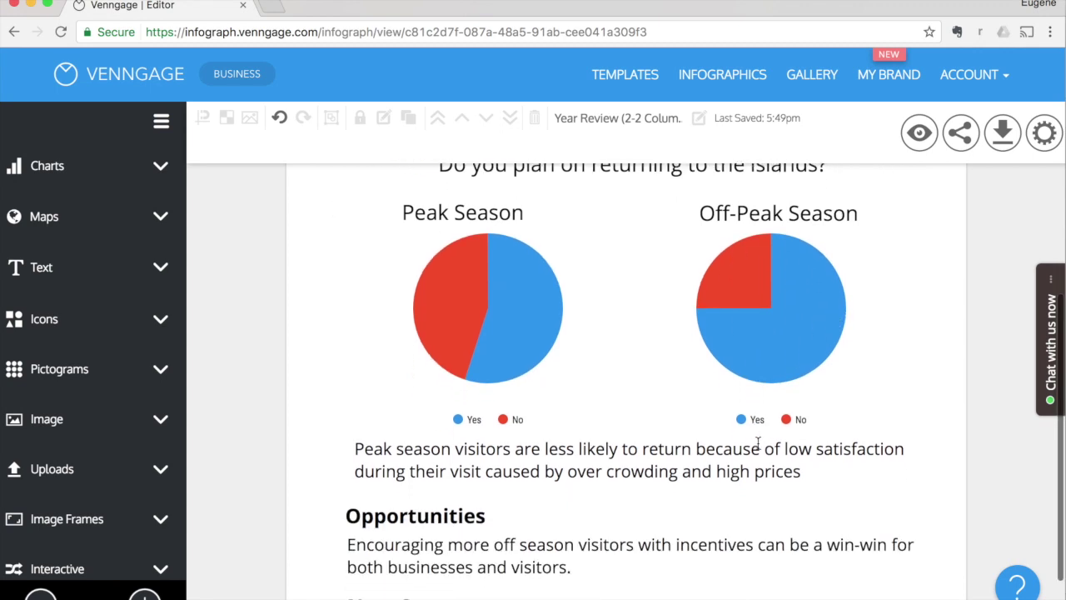
scroll(758, 443, down, 2)
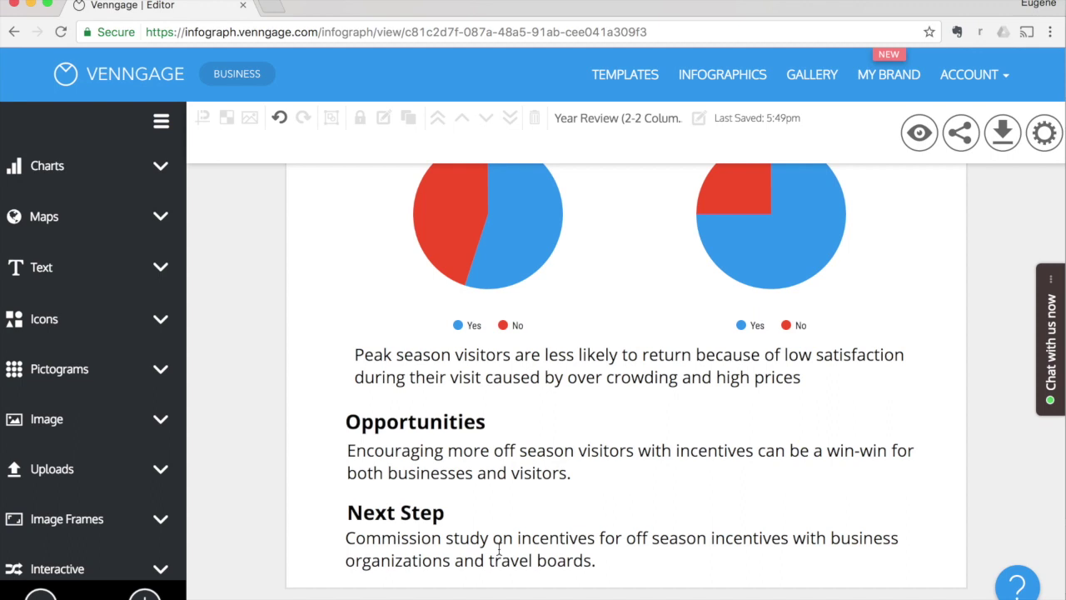
scroll(575, 418, up, 5)
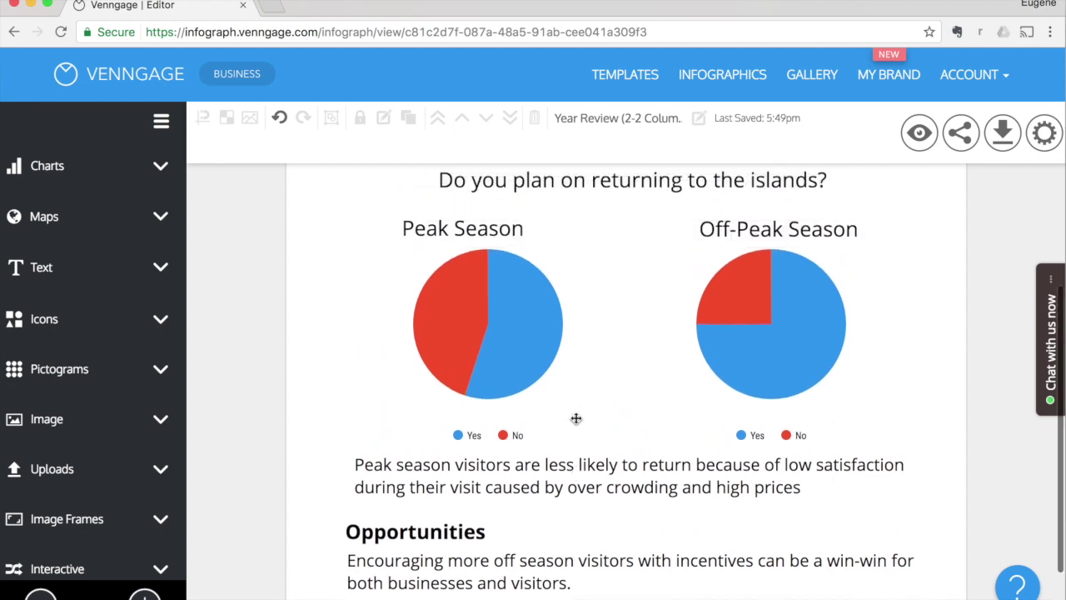
scroll(576, 418, up, 2)
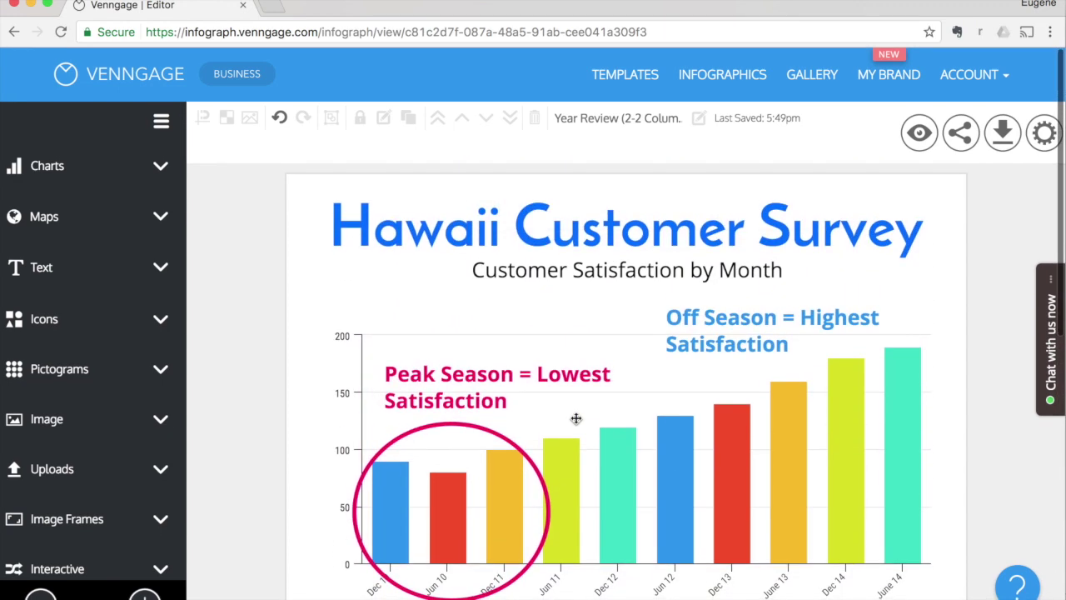